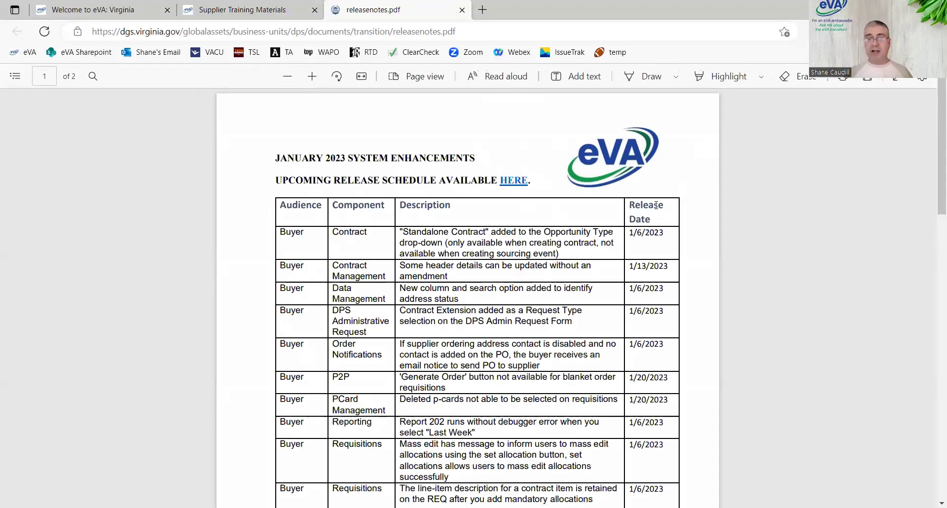
# Step: Examine the January 2023 system enhancements table across both pages of the release notes, including audience, component, description and release date
pyautogui.scroll(-10, 656, 205)
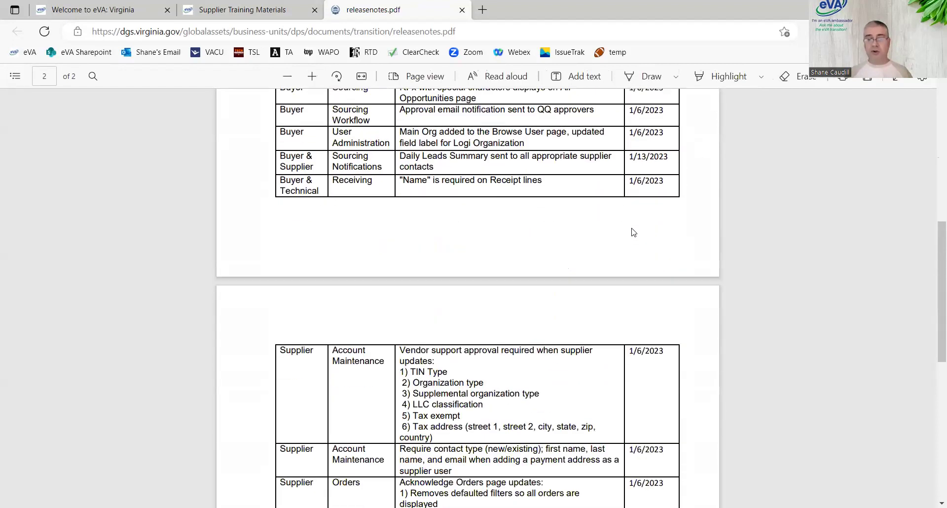
pyautogui.scroll(-9, 633, 232)
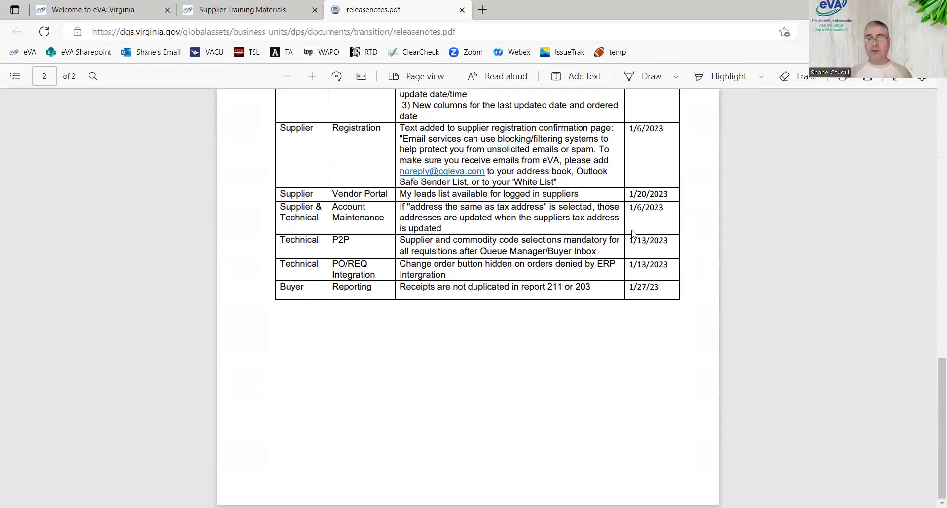
pyautogui.scroll(12, 633, 234)
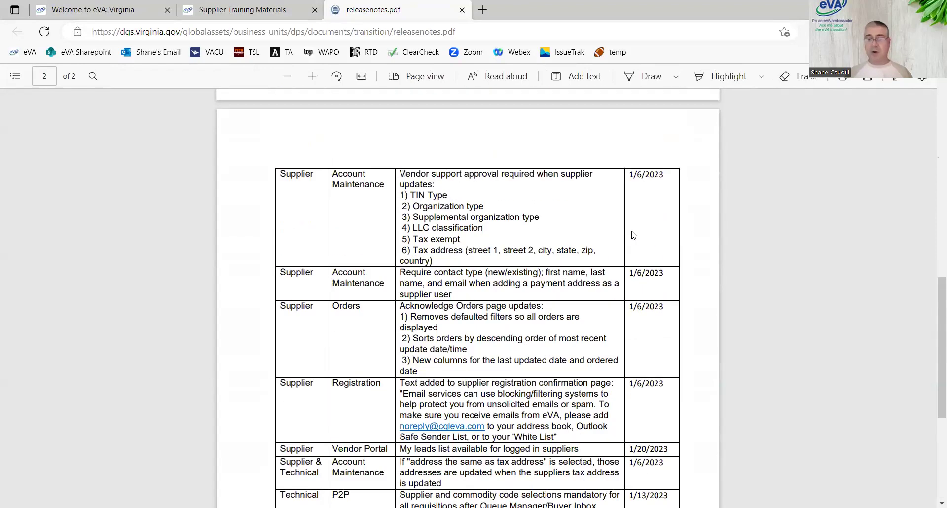
pyautogui.scroll(5, 633, 236)
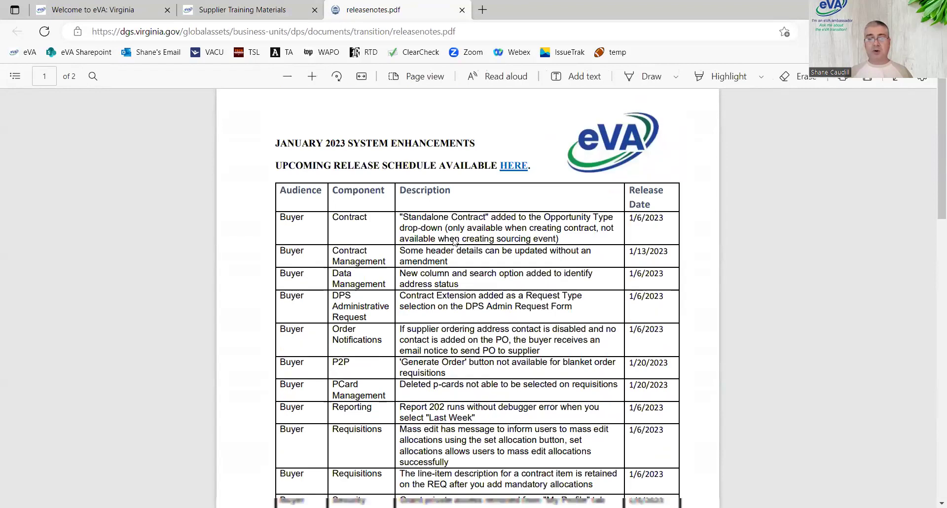
pyautogui.scroll(-2, 444, 148)
pyautogui.scroll(-5, 312, 264)
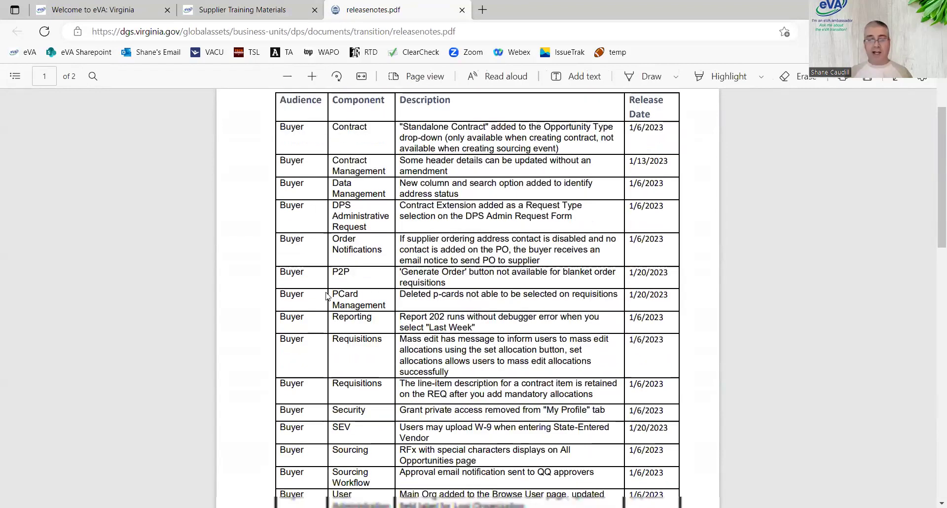
pyautogui.scroll(-8, 306, 244)
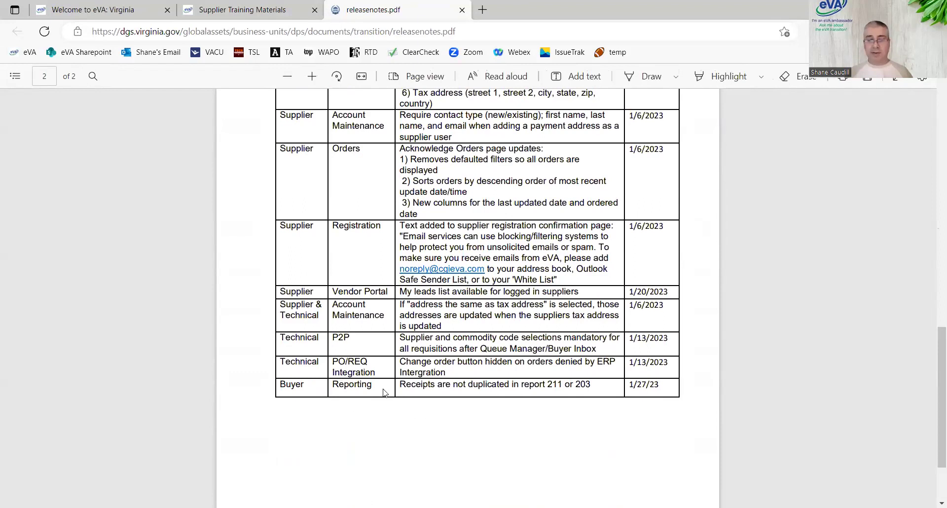
pyautogui.scroll(7, 588, 398)
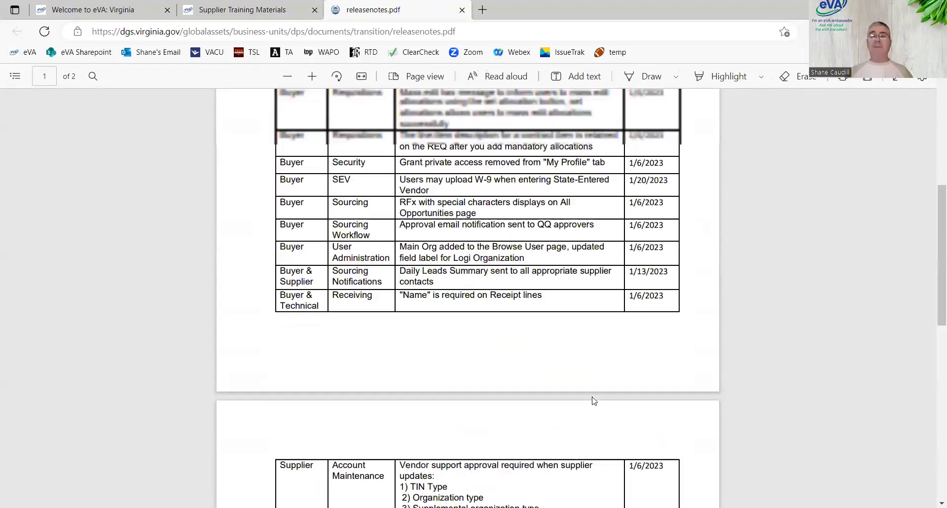
pyautogui.scroll(5, 602, 397)
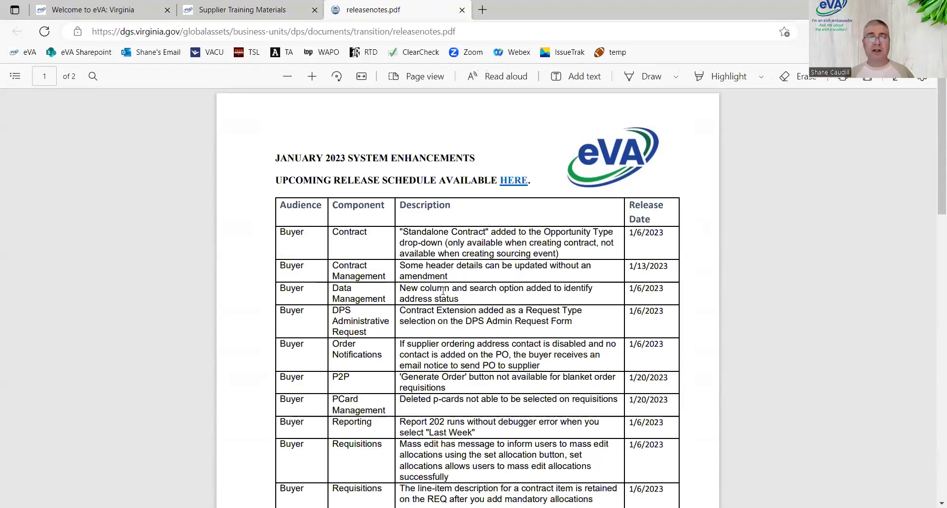
# Step: Open the upcoming release schedule linked in the release notes and review the February 2023 UAT and training calendar
pyautogui.click(510, 189)
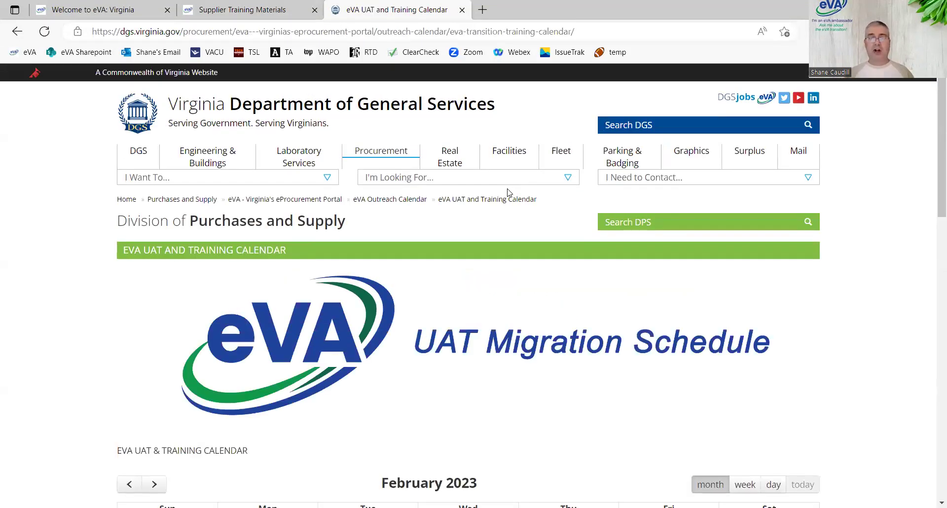
pyautogui.scroll(-8, 508, 193)
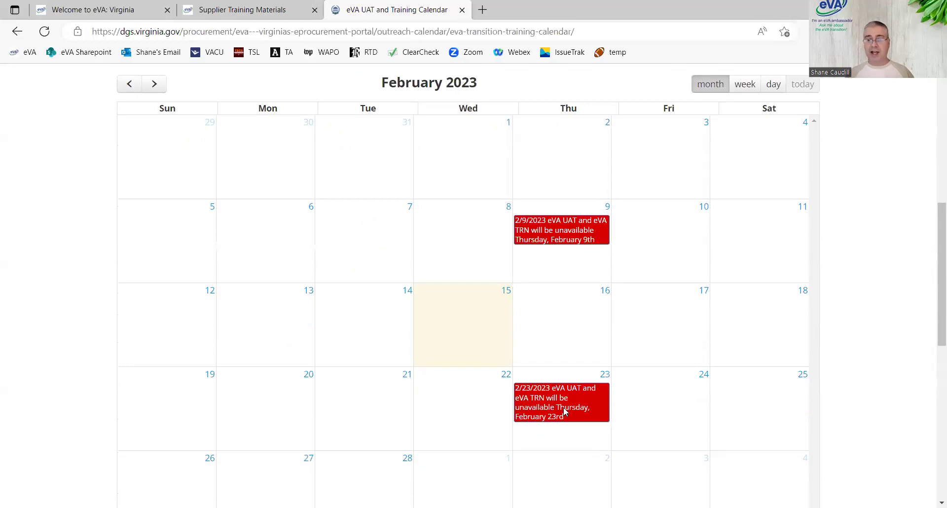
pyautogui.scroll(-4, 565, 412)
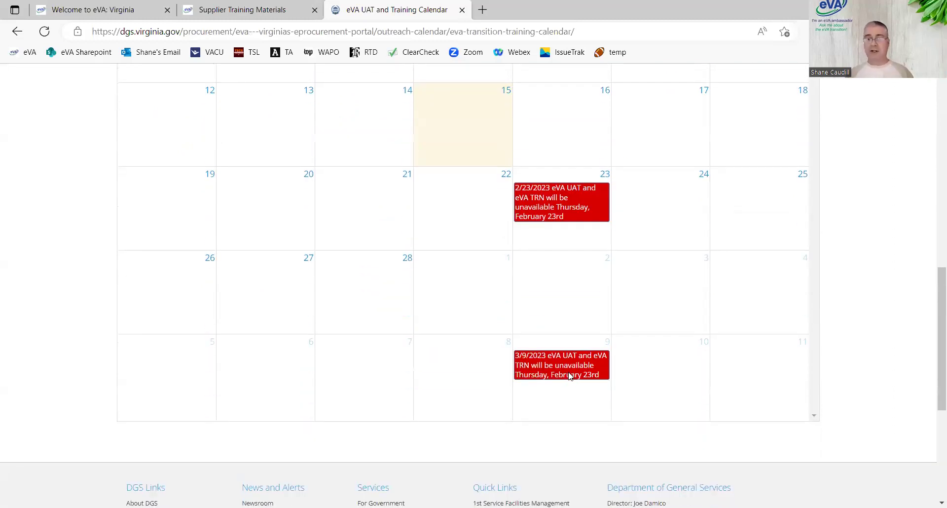
pyautogui.scroll(8, 570, 376)
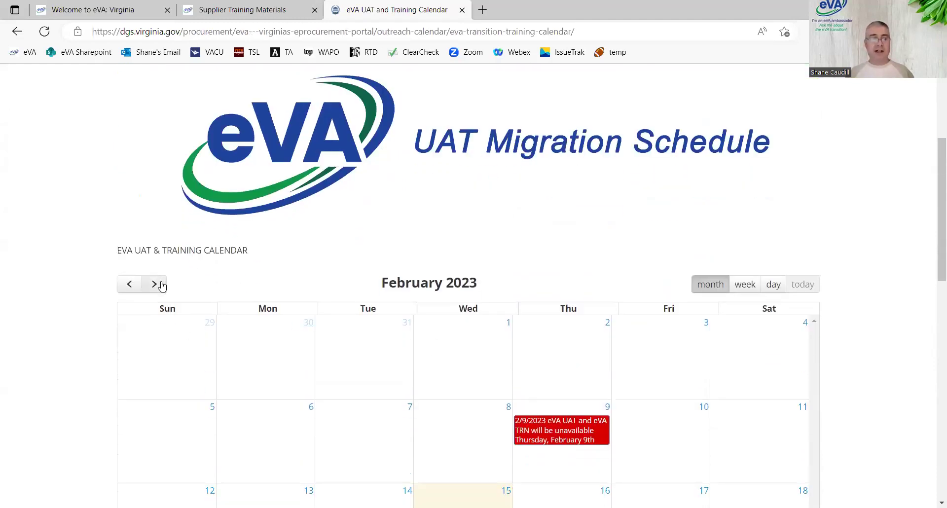
# Step: Advance the UAT and training calendar through March and April 2023 and check each month for scheduled outages
pyautogui.click(155, 284)
pyautogui.scroll(-8, 546, 291)
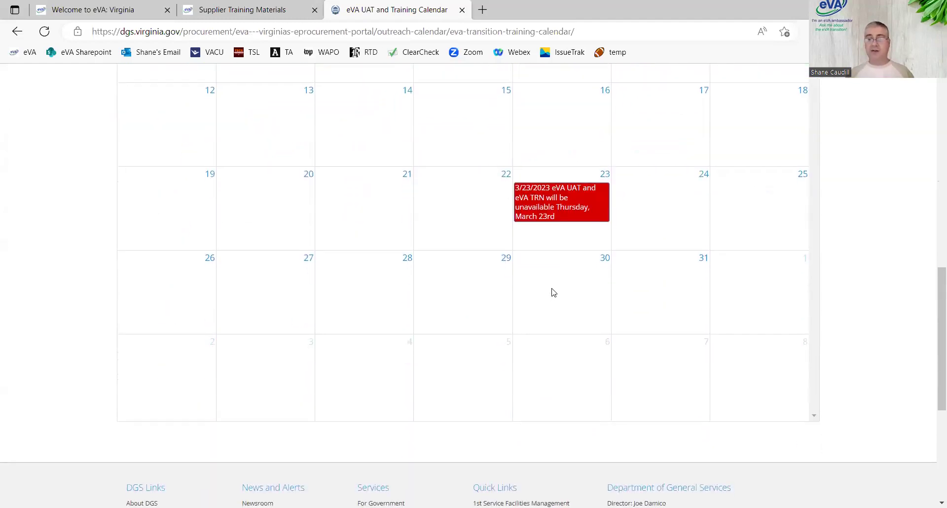
pyautogui.scroll(4, 570, 231)
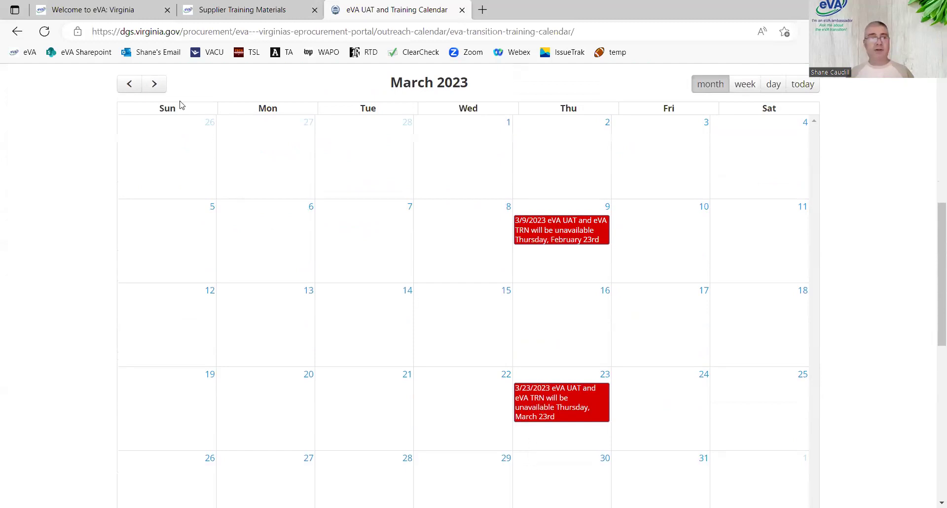
pyautogui.click(159, 87)
pyautogui.scroll(-6, 592, 250)
pyautogui.scroll(8, 591, 250)
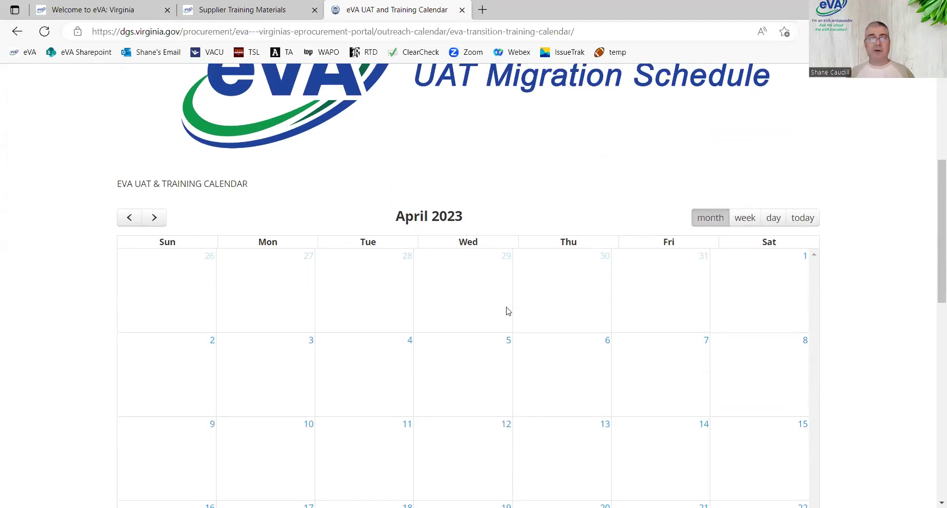
pyautogui.scroll(-6, 579, 306)
pyautogui.scroll(6, 579, 306)
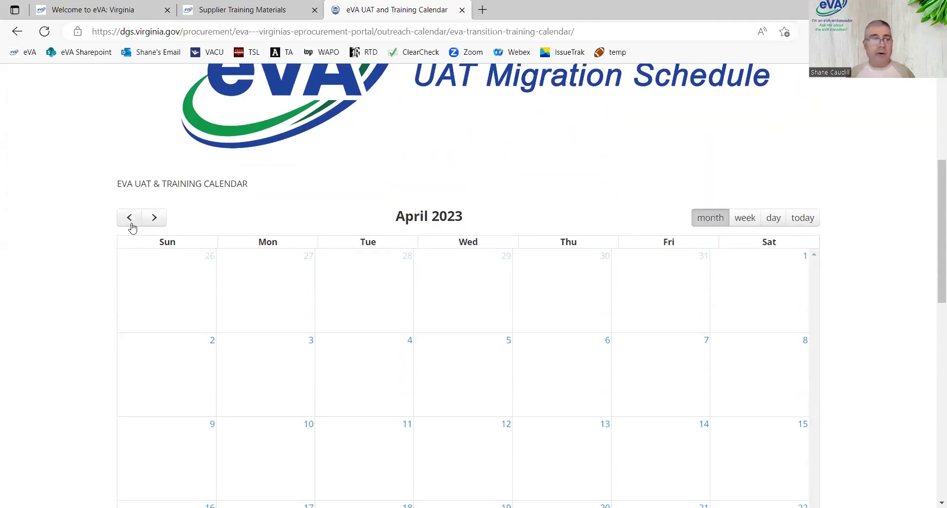
pyautogui.scroll(-6, 606, 314)
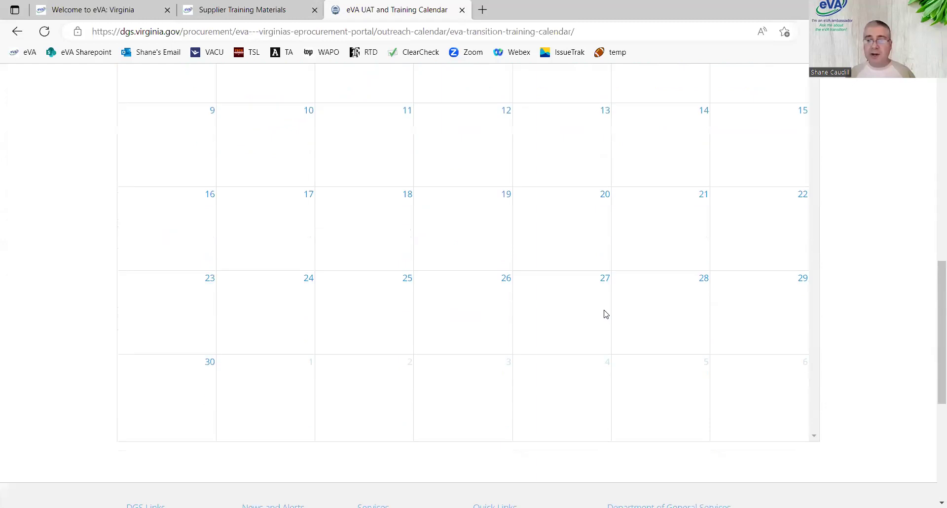
pyautogui.scroll(6, 605, 314)
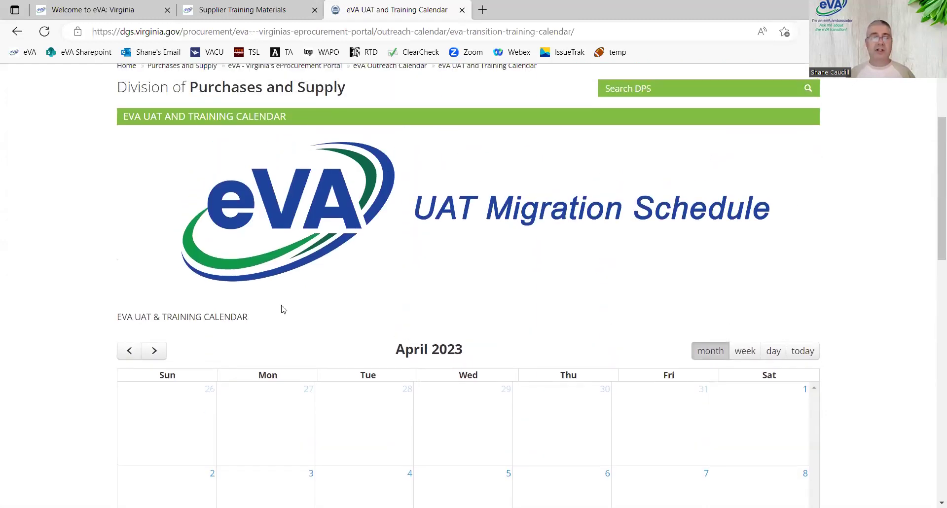
# Step: Step the UAT and training calendar back month by month to January 2023, reviewing the March entries on the way
pyautogui.click(129, 350)
pyautogui.scroll(-5, 526, 288)
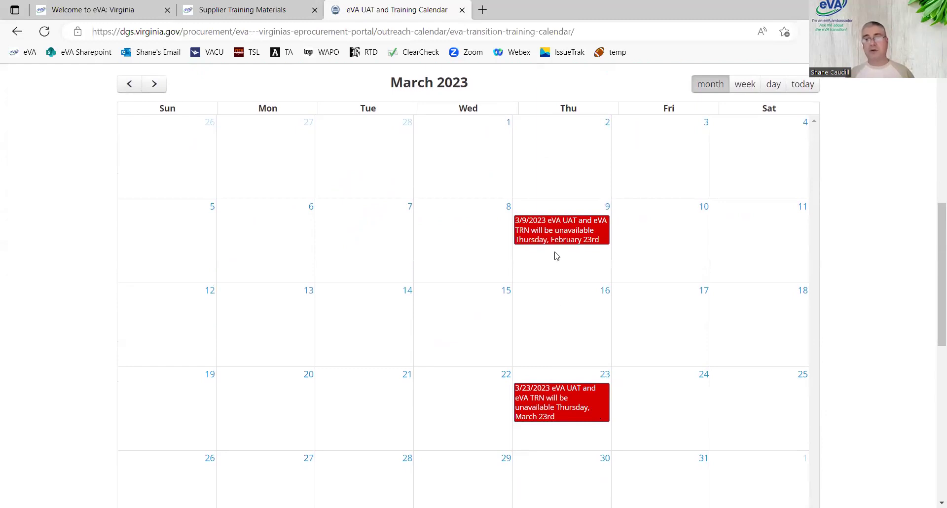
pyautogui.scroll(-1, 683, 372)
pyautogui.scroll(4, 366, 239)
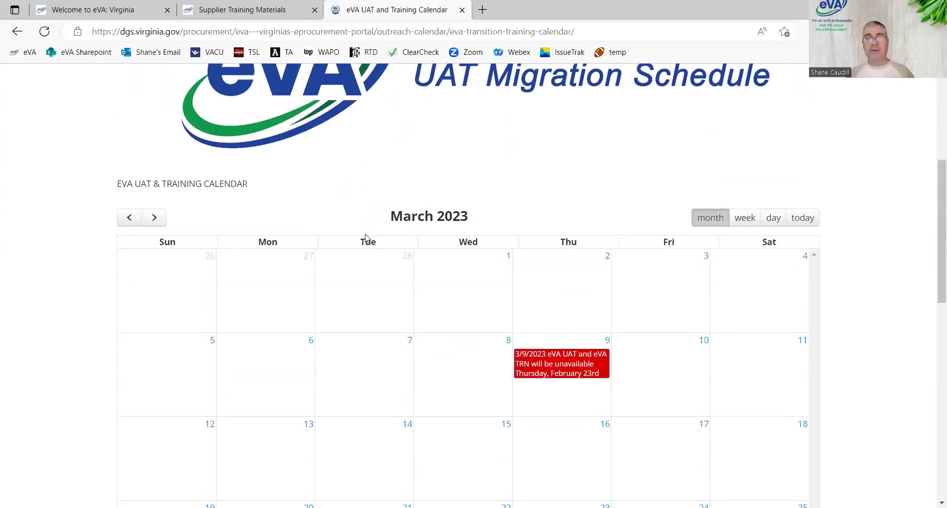
pyautogui.click(129, 218)
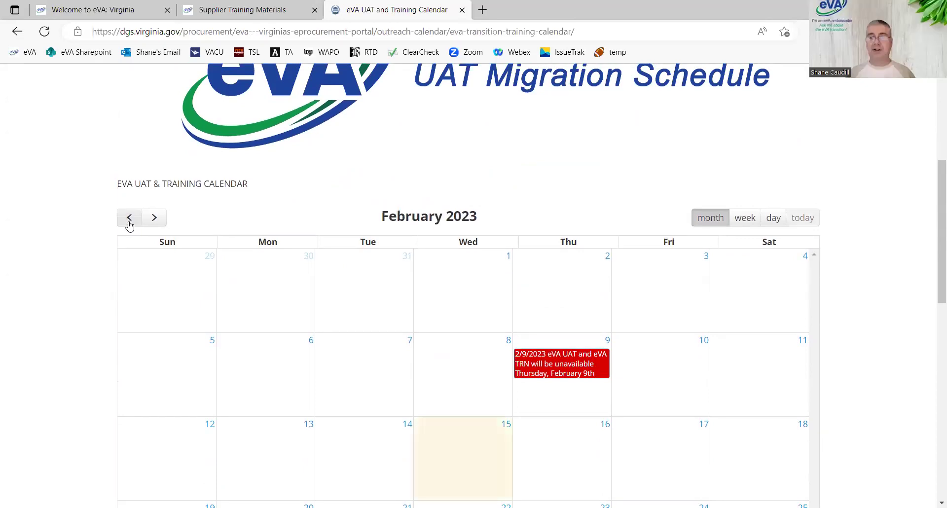
pyautogui.click(129, 217)
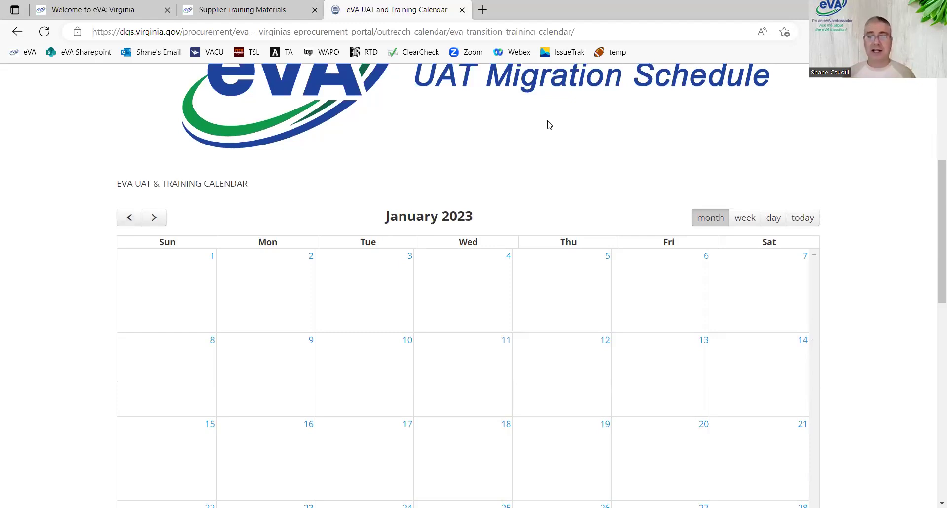
# Step: Return the UAT and training calendar to February 2023 and review that month's unavailable dates
pyautogui.click(154, 218)
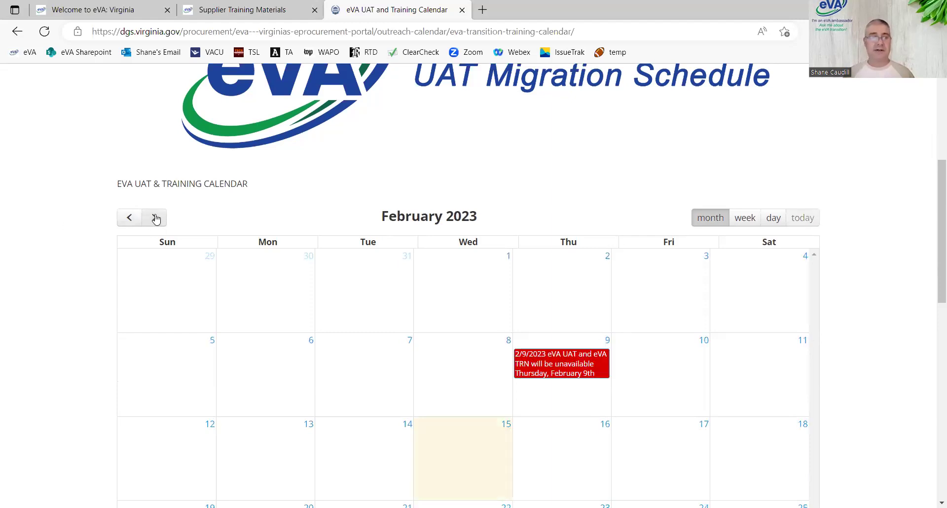
pyautogui.scroll(-2, 575, 231)
pyautogui.scroll(-2, 574, 230)
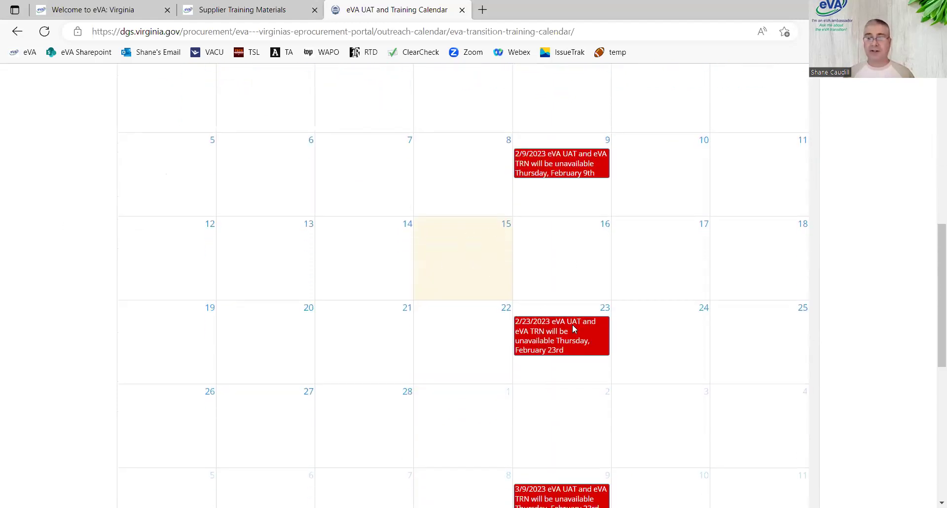
pyautogui.scroll(10, 606, 337)
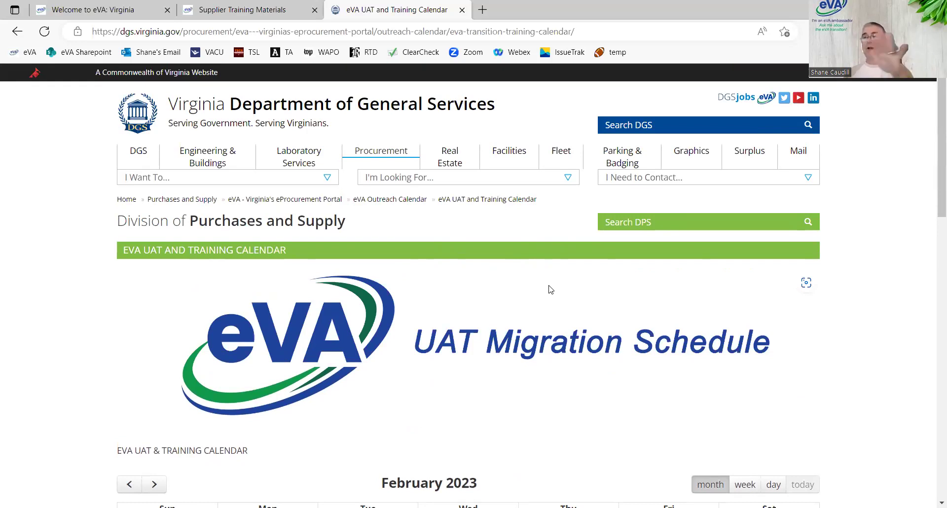
# Step: Switch to the eVA site and open the Browse Orders page
pyautogui.hotkey('ctrl', 'Tab')
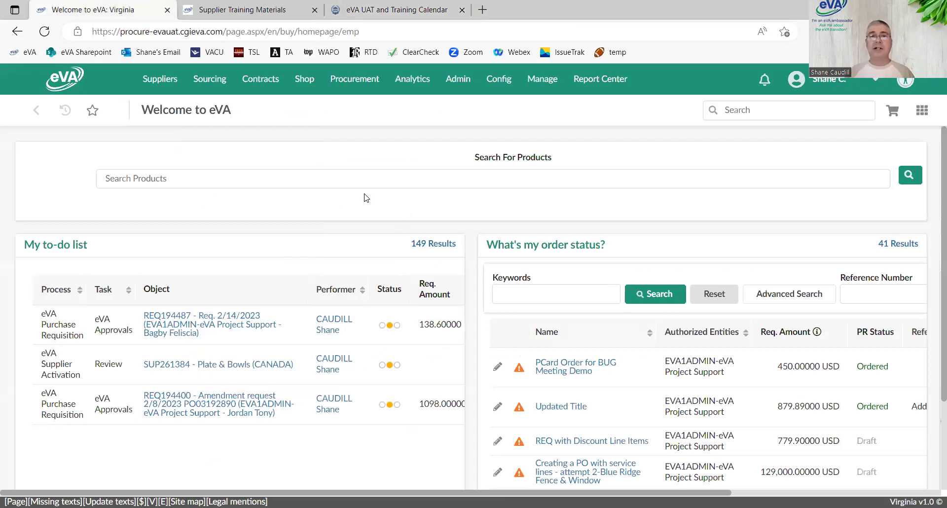
pyautogui.click(345, 82)
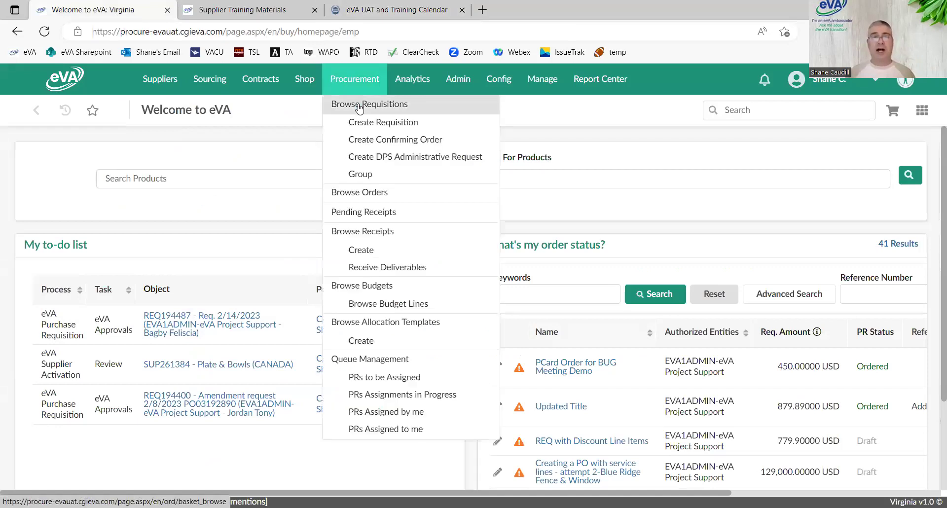
pyautogui.click(367, 193)
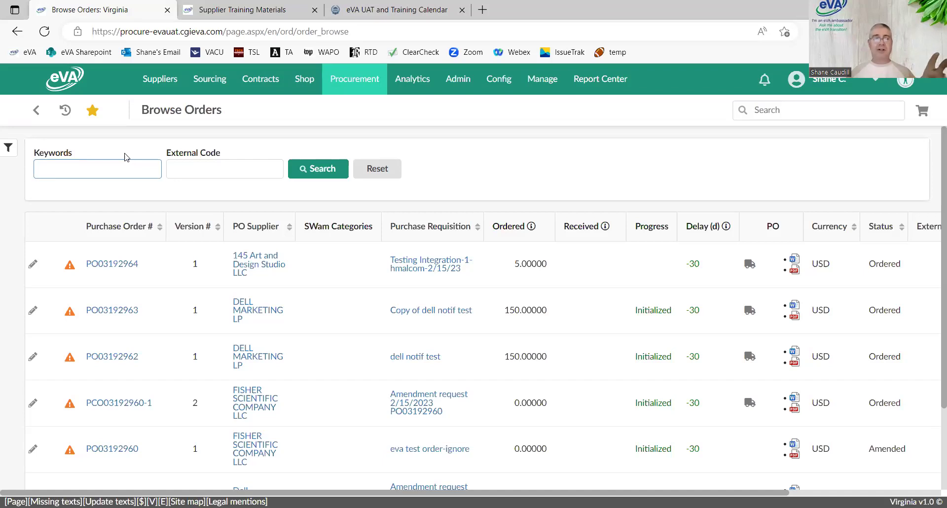
# Step: Open Browse Requisitions and search with the results limited to My Requests
pyautogui.moveTo(353, 84)
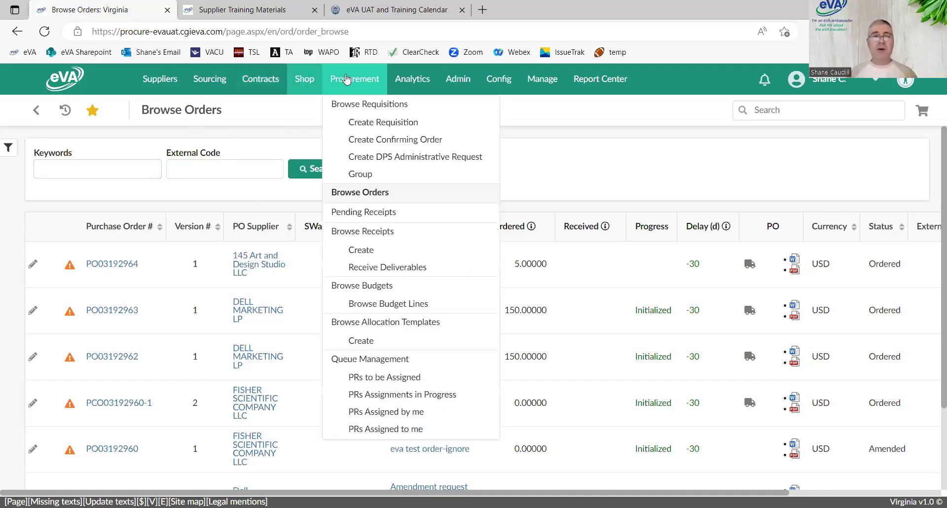
pyautogui.click(367, 102)
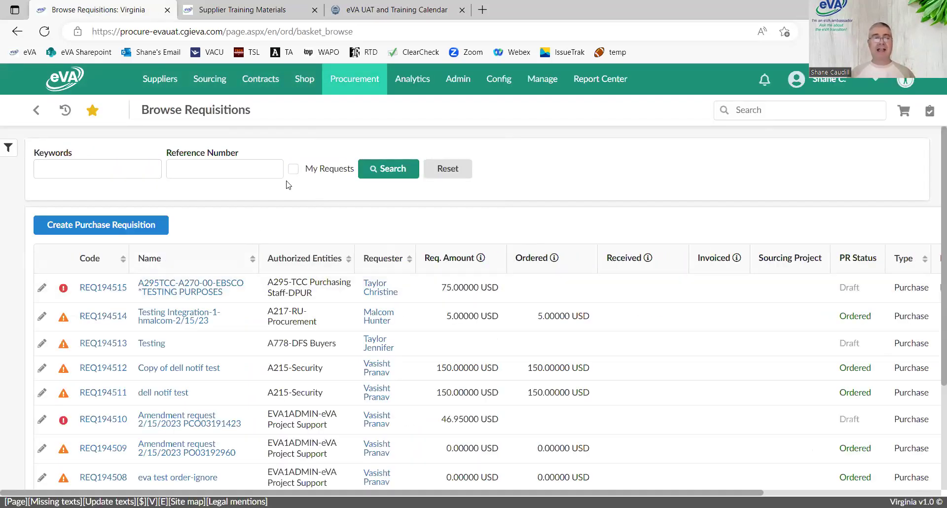
pyautogui.click(294, 169)
pyautogui.click(388, 168)
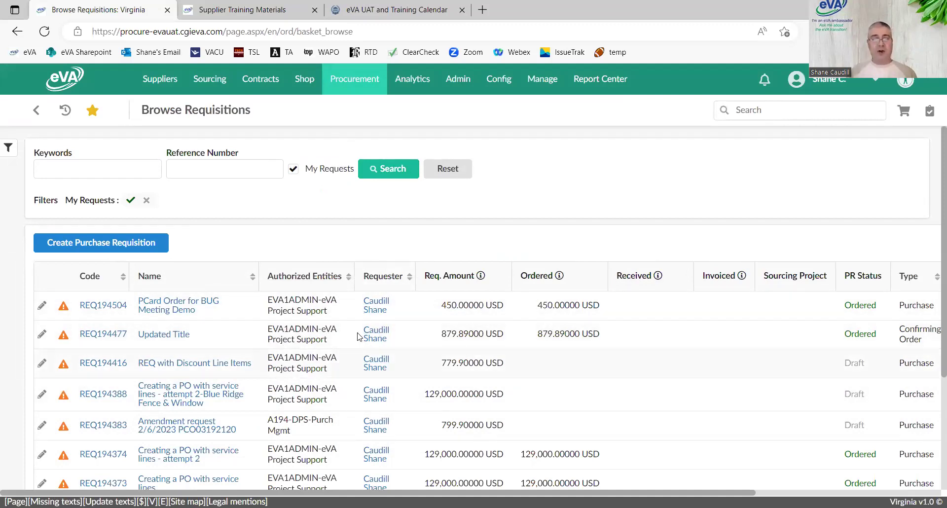
# Step: Go back to Browse Orders and look over its additional search filters, such as PO Supplier, Requester and Status
pyautogui.click(355, 79)
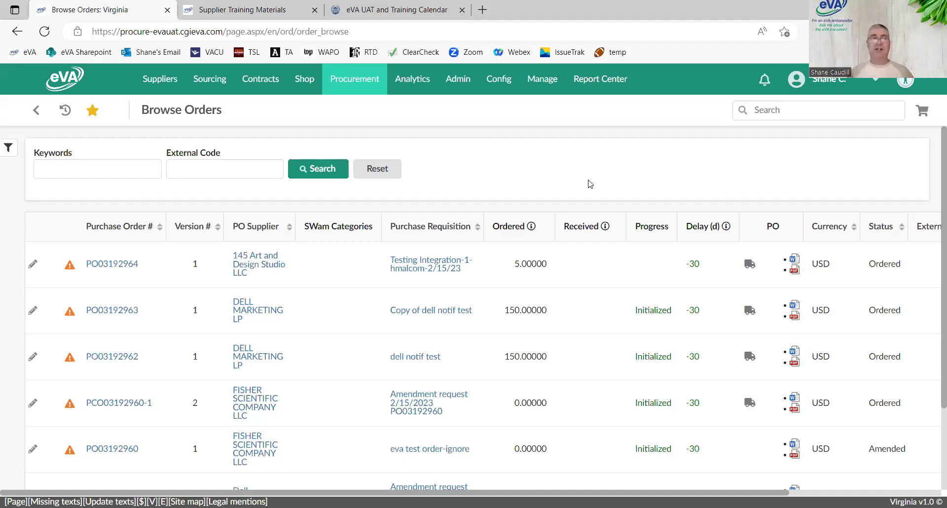
pyautogui.click(8, 148)
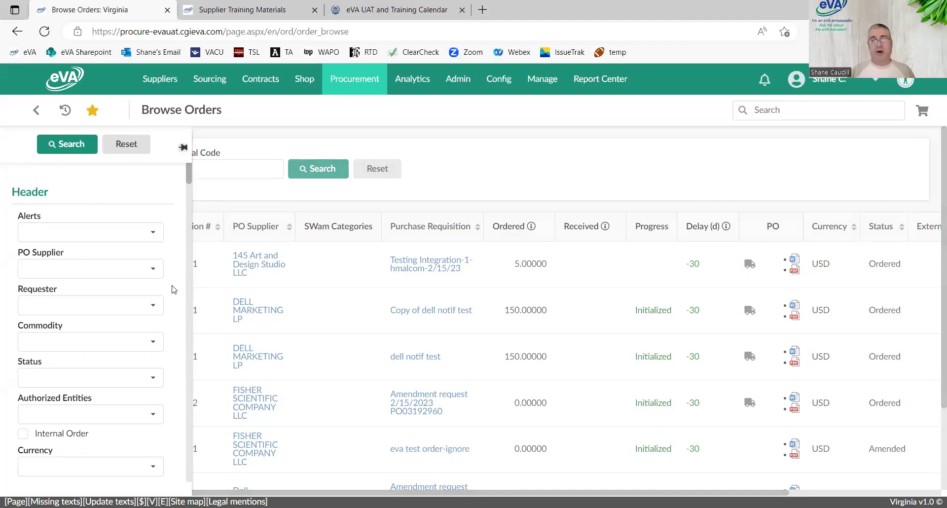
pyautogui.click(510, 181)
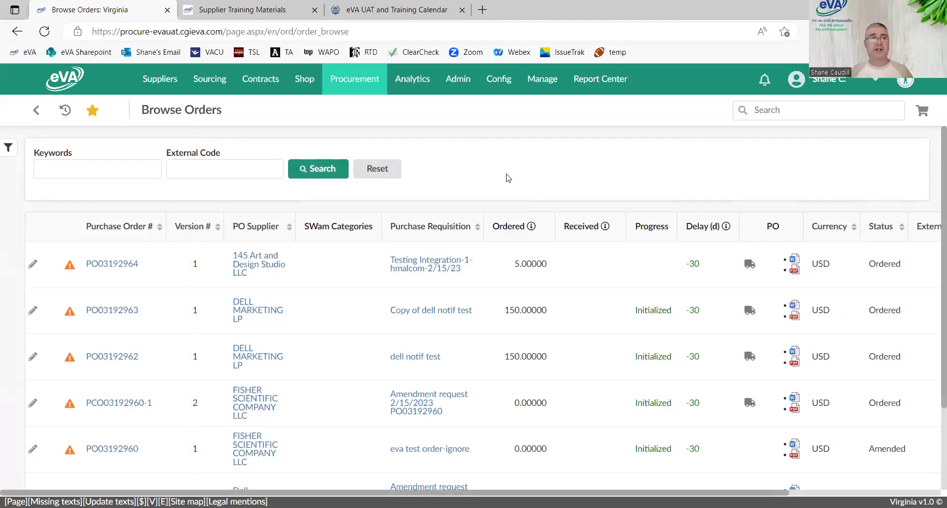
# Step: Load the saved favorite search for one's own purchase orders and look across the columns of the listed orders, including Status
pyautogui.click(95, 112)
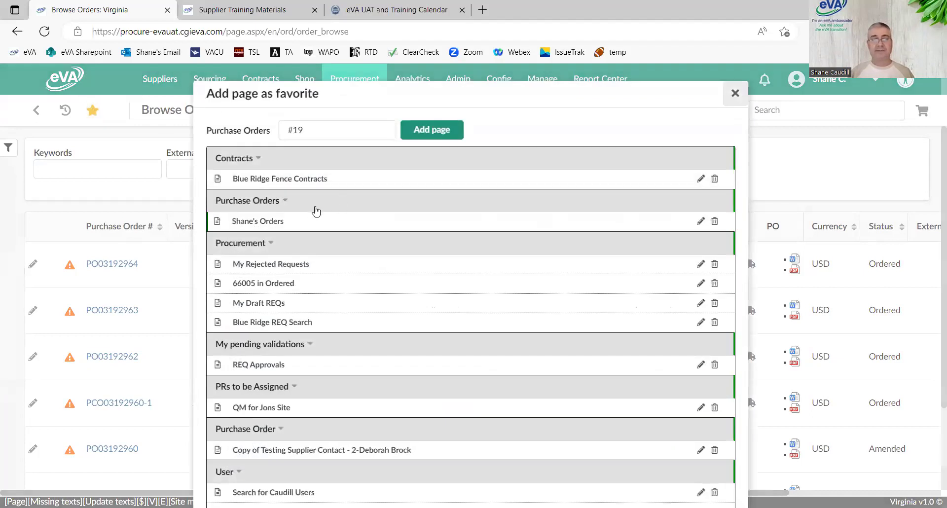
pyautogui.click(266, 222)
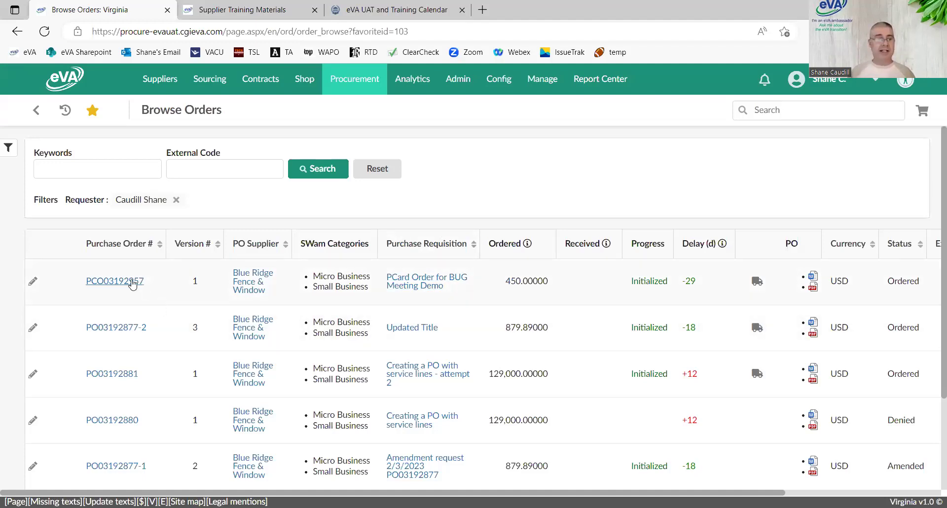
pyautogui.moveTo(481, 492); pyautogui.dragTo(659, 481)
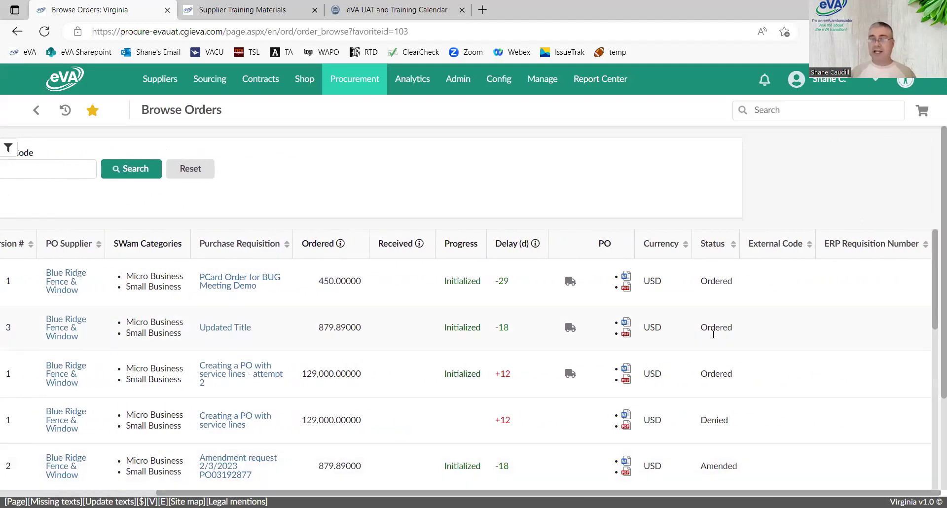
pyautogui.hscroll(-4, 473, 315)
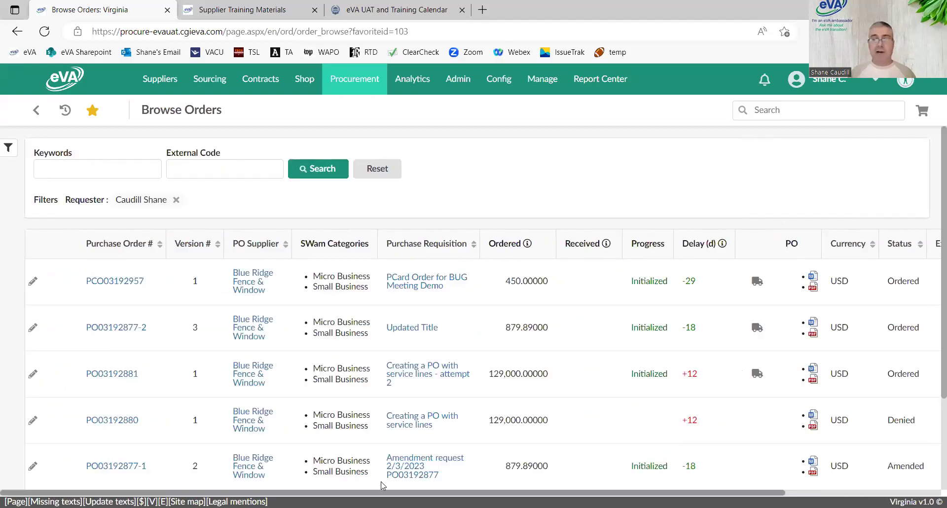
# Step: Open the PCard Order for BUG Meeting Demo purchase order and review its header, items, attachments and History of PO sent
pyautogui.click(114, 288)
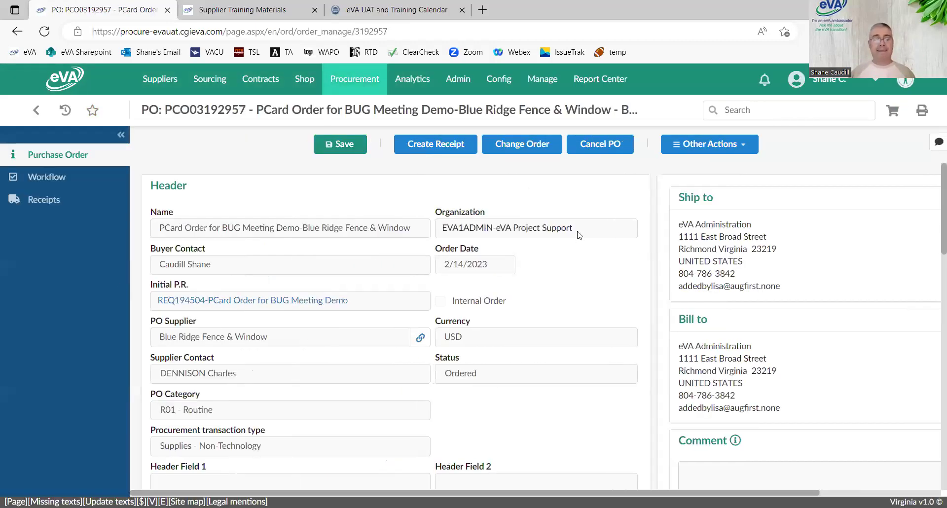
pyautogui.scroll(-10, 579, 235)
pyautogui.scroll(-5, 579, 235)
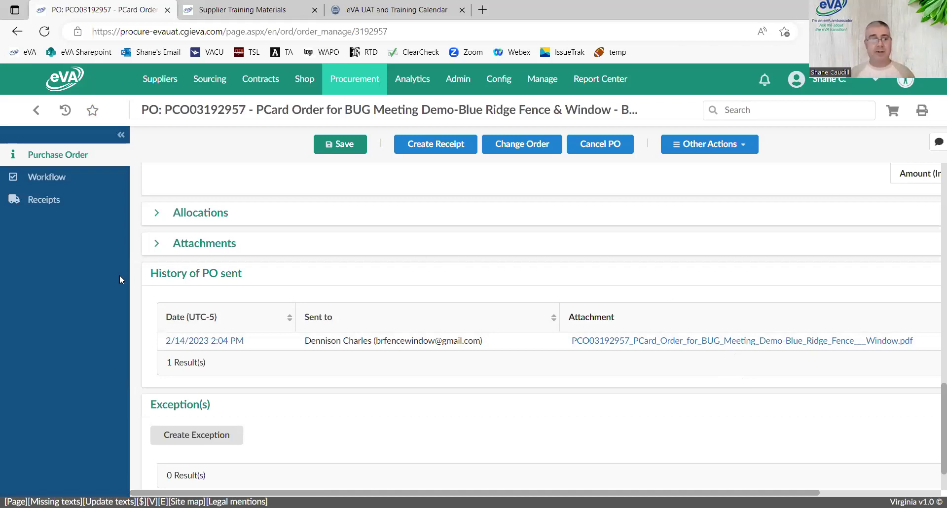
pyautogui.click(158, 244)
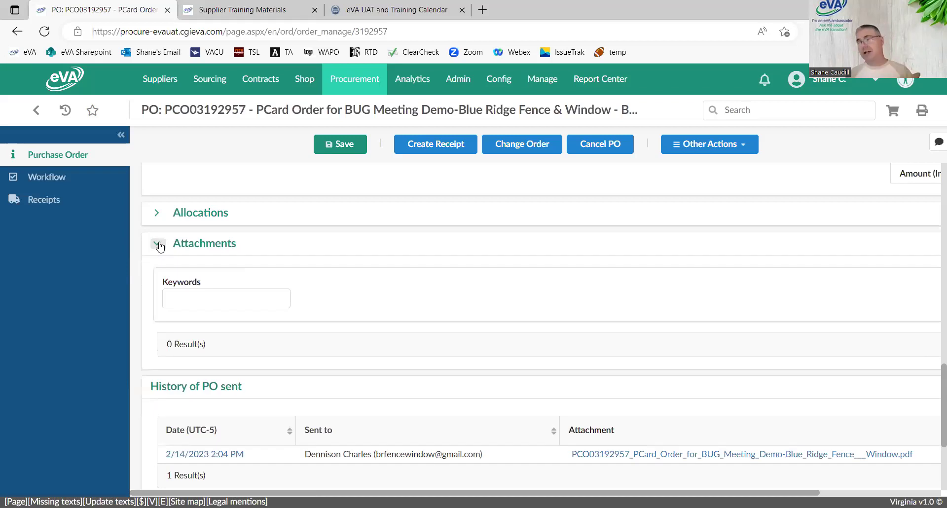
pyautogui.click(158, 245)
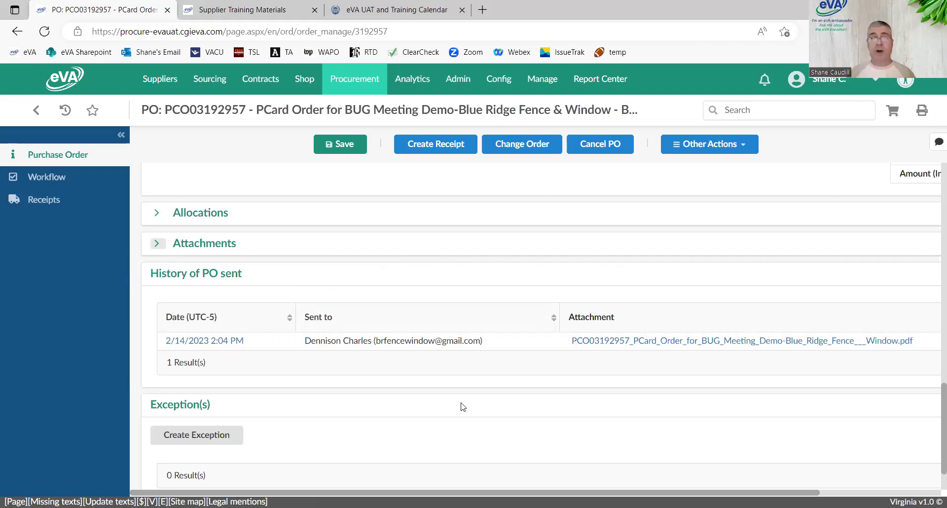
pyautogui.scroll(10, 462, 407)
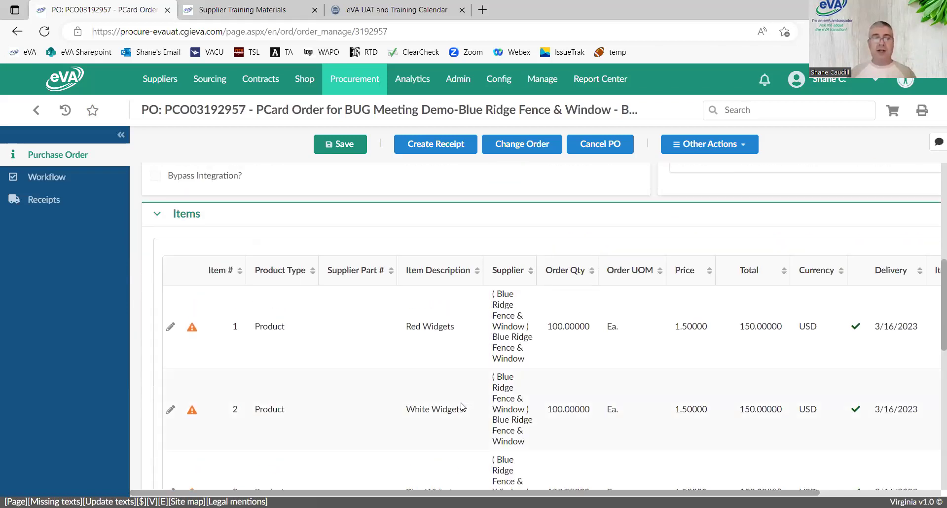
pyautogui.scroll(5, 463, 407)
pyautogui.scroll(2, 462, 407)
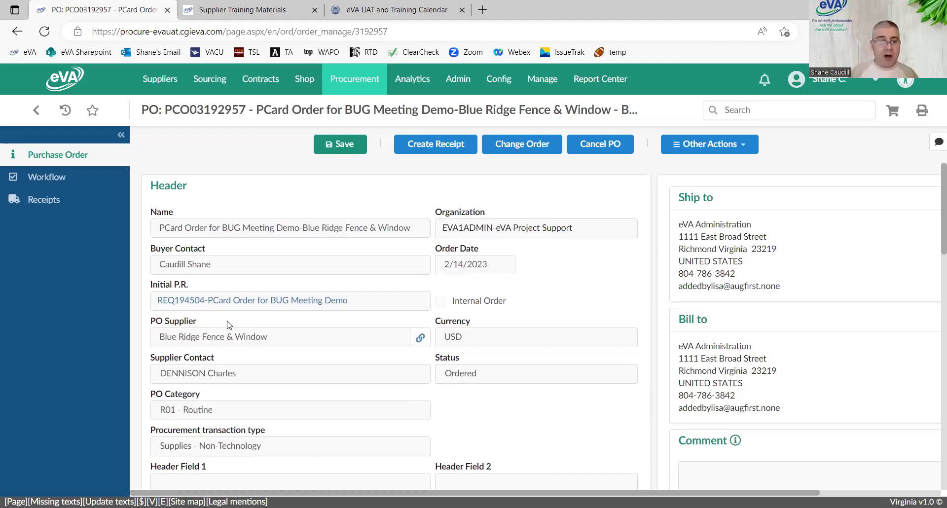
# Step: Open the order's supplier record for Blue Ridge Fence & Window and review its Company Information, including the Preferred Ordering Method
pyautogui.click(420, 342)
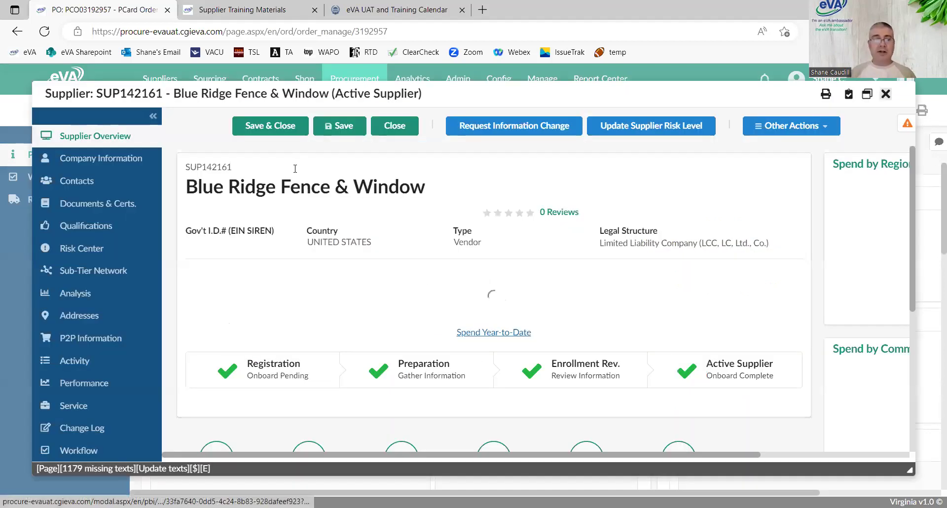
pyautogui.click(105, 161)
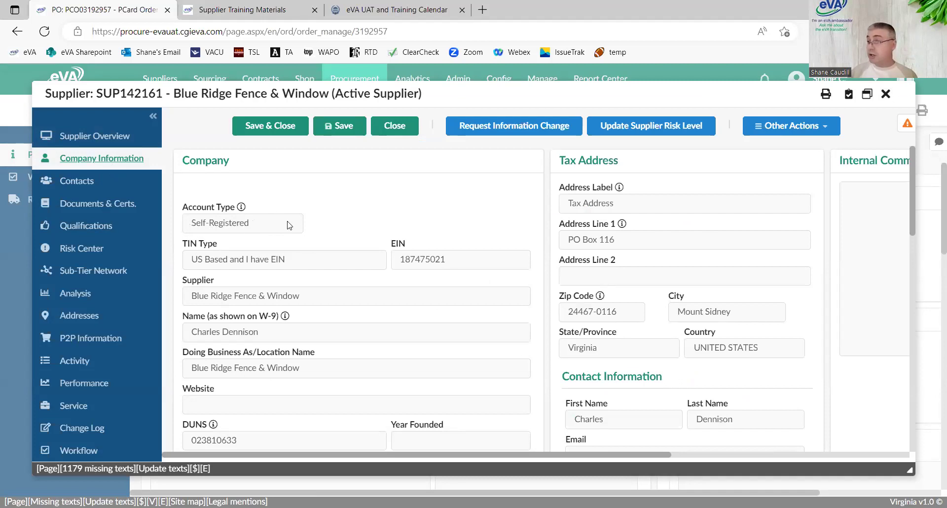
pyautogui.scroll(-1, 345, 201)
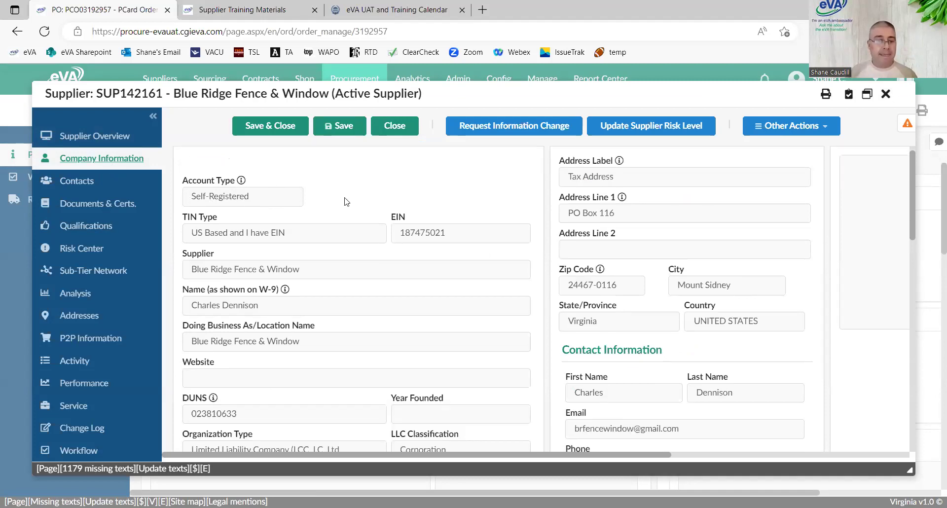
pyautogui.scroll(-6, 347, 202)
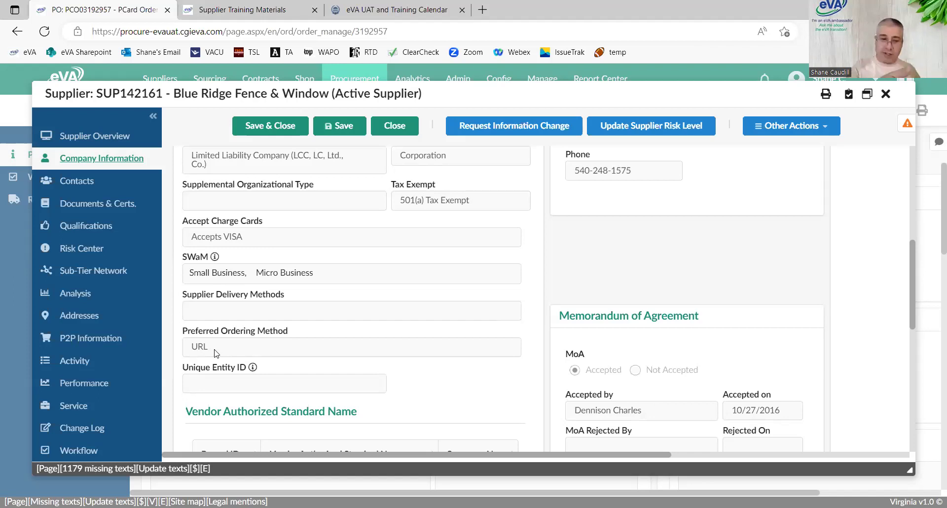
pyautogui.scroll(6, 215, 353)
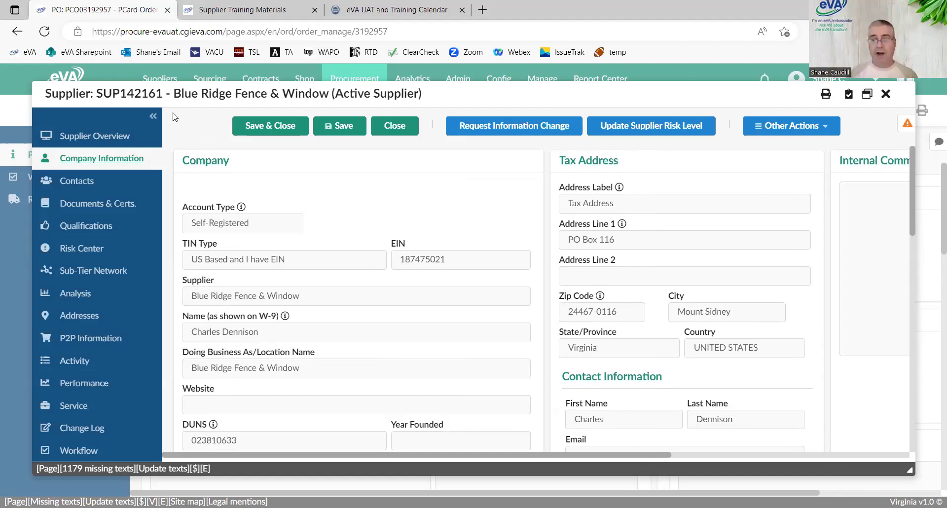
# Step: Check the supplier's Contacts, revisit the charge card and SWaM details in Company Information, and close the supplier record
pyautogui.click(74, 182)
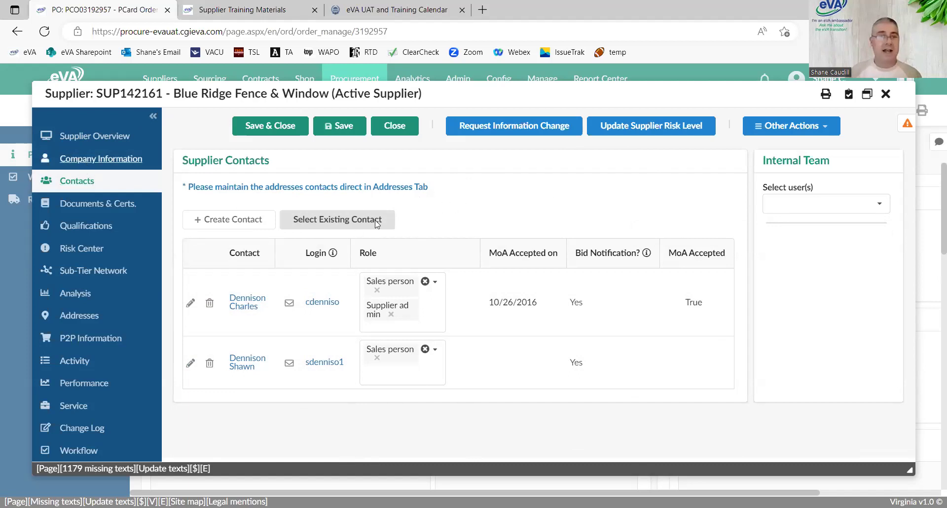
pyautogui.click(86, 167)
pyautogui.scroll(-2, 307, 215)
pyautogui.scroll(-2, 307, 216)
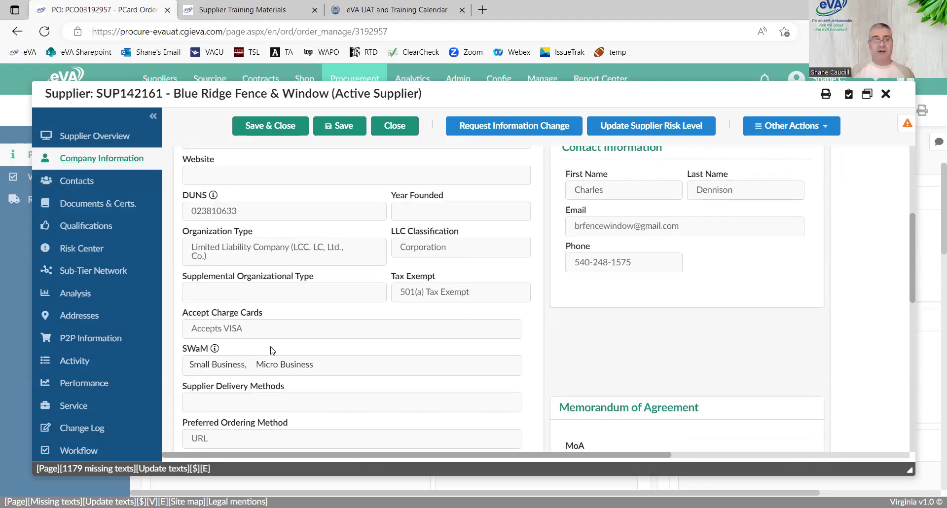
pyautogui.click(393, 126)
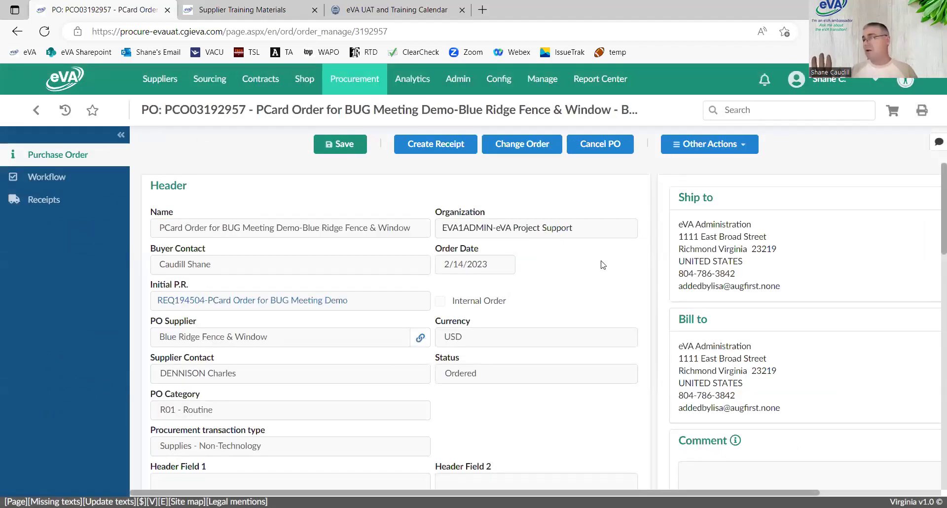
# Step: Look over the order's sent history and reopen the Blue Ridge Fence & Window supplier record to highlight its supplier number
pyautogui.scroll(-15, 590, 262)
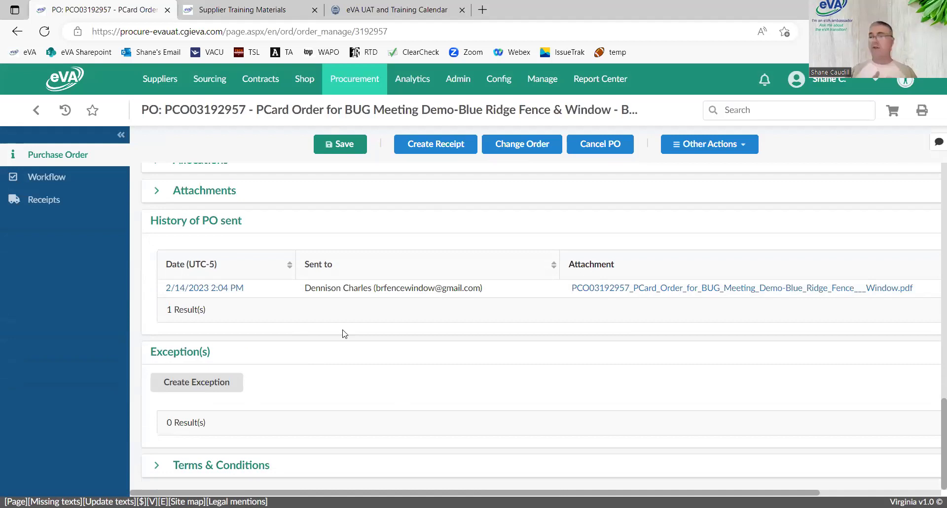
pyautogui.scroll(20, 382, 301)
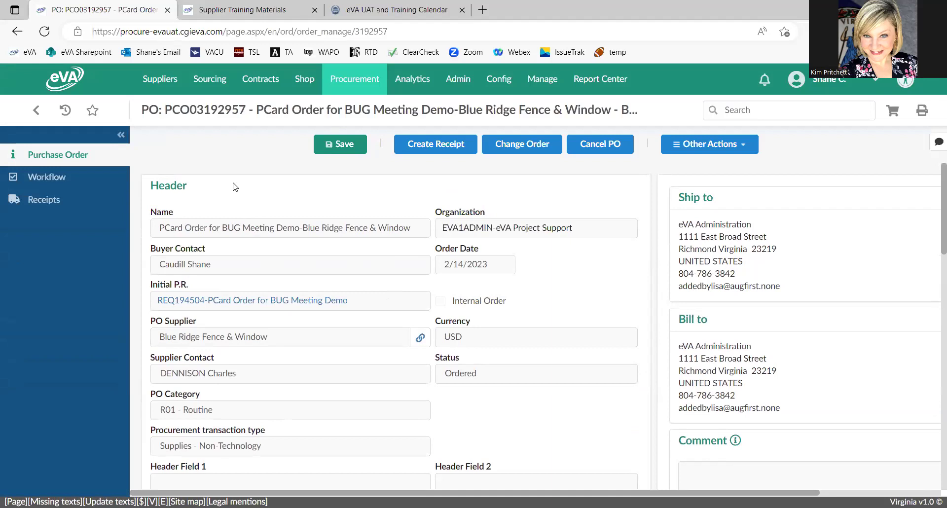
pyautogui.click(417, 340)
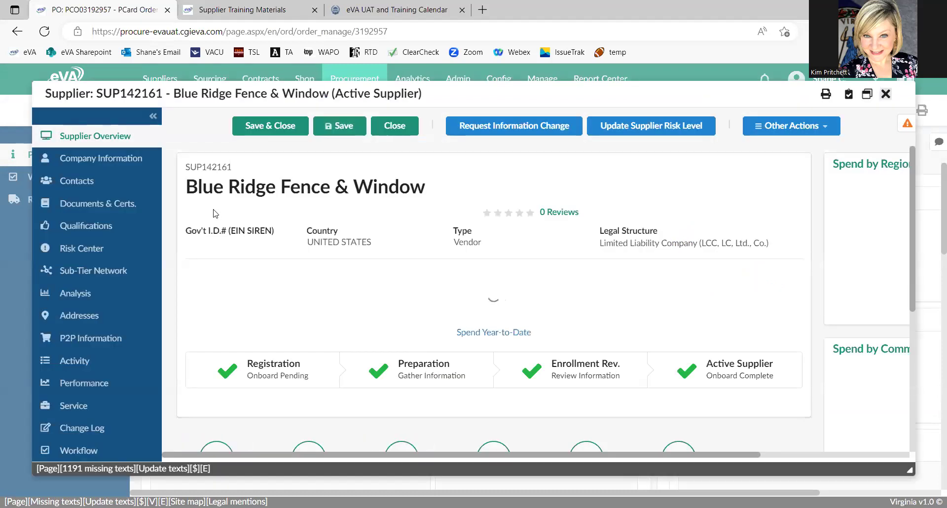
pyautogui.moveTo(186, 167); pyautogui.dragTo(233, 165)
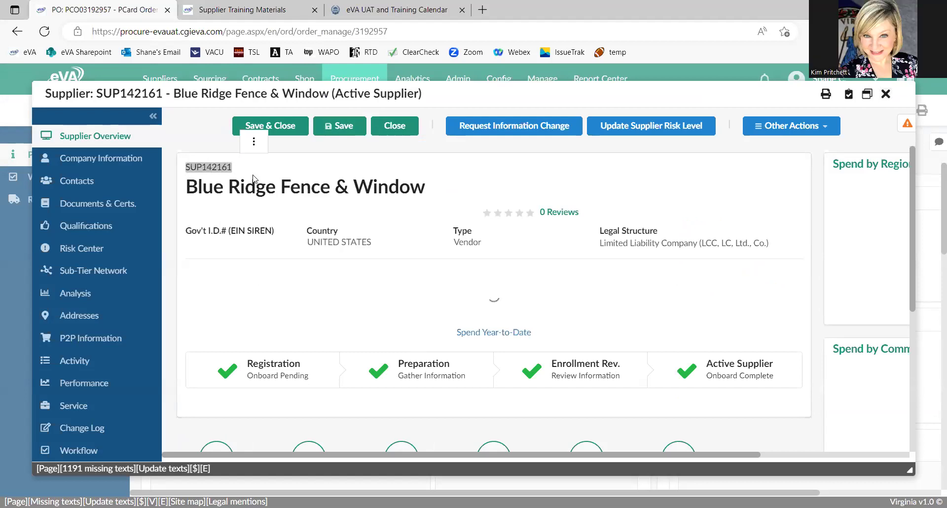
pyautogui.click(265, 179)
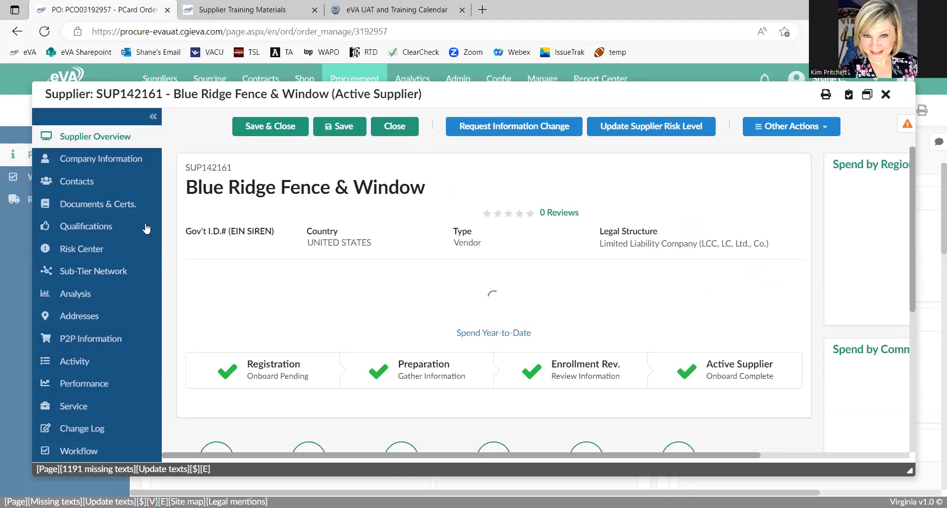
# Step: Find the Vendor Customer Code and VLIN in the supplier's Additional Internal Information and highlight each of them
pyautogui.click(101, 158)
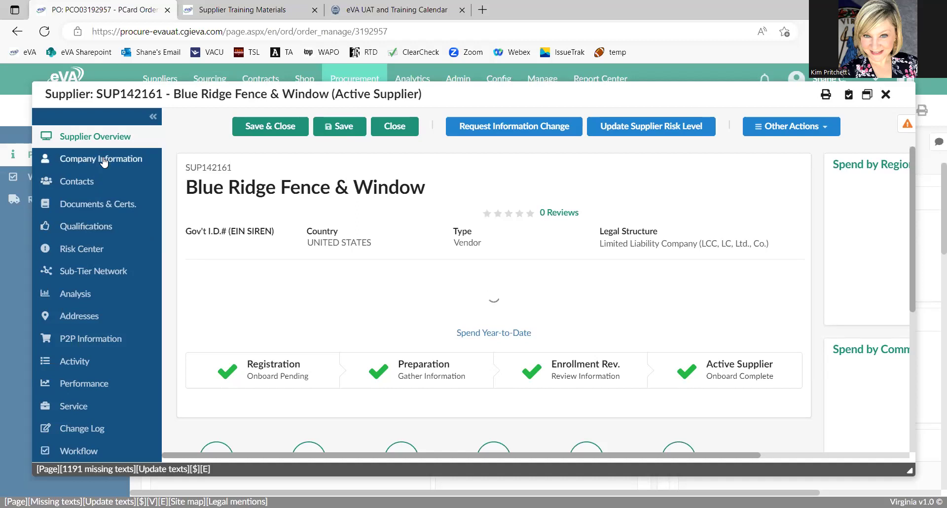
pyautogui.scroll(-10, 462, 218)
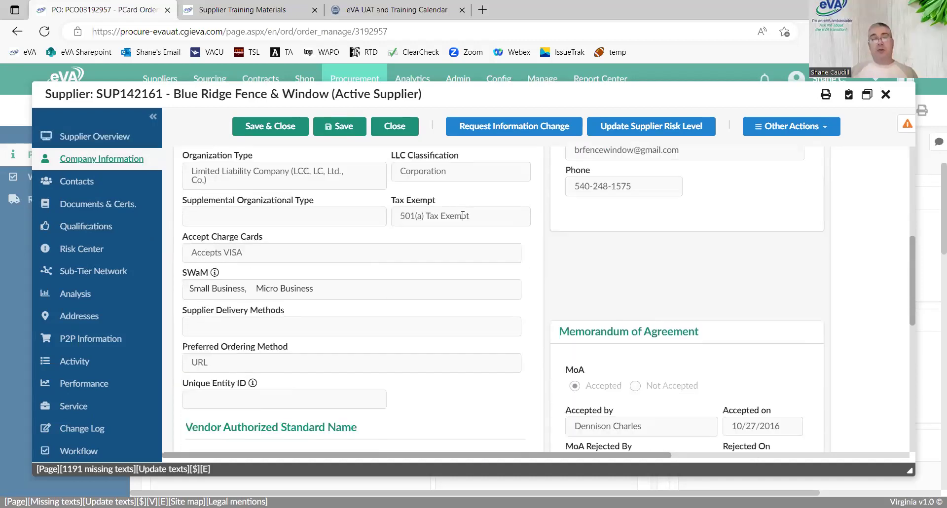
pyautogui.scroll(-4, 463, 220)
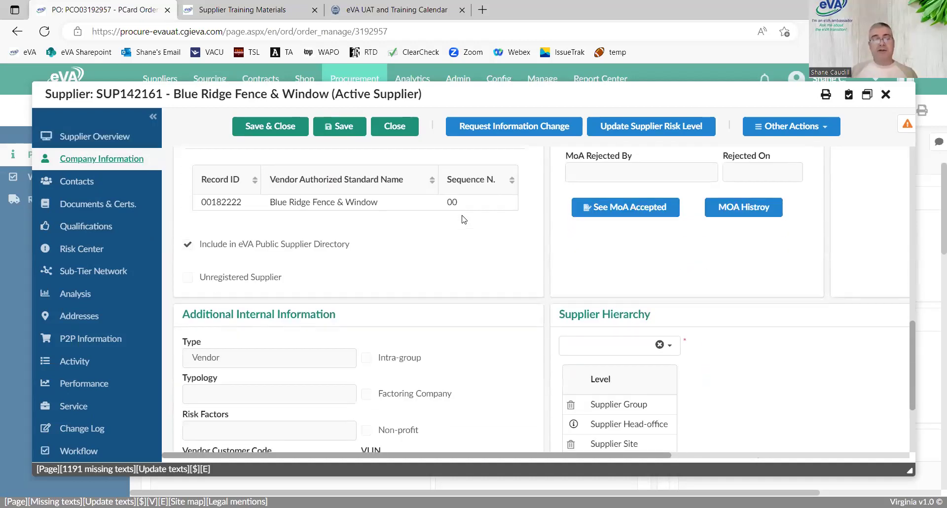
pyautogui.scroll(-3, 464, 220)
pyautogui.moveTo(192, 324); pyautogui.dragTo(254, 324)
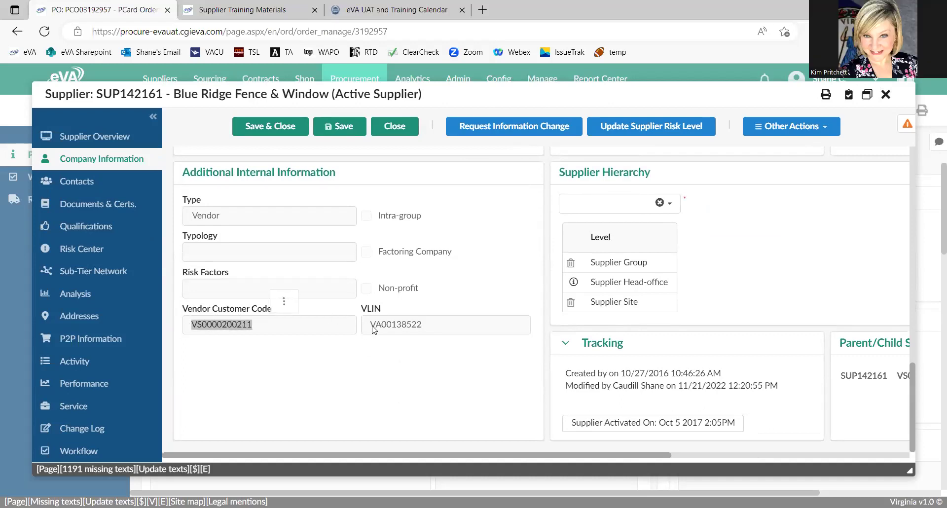
pyautogui.moveTo(369, 326); pyautogui.dragTo(428, 323)
pyautogui.click(407, 365)
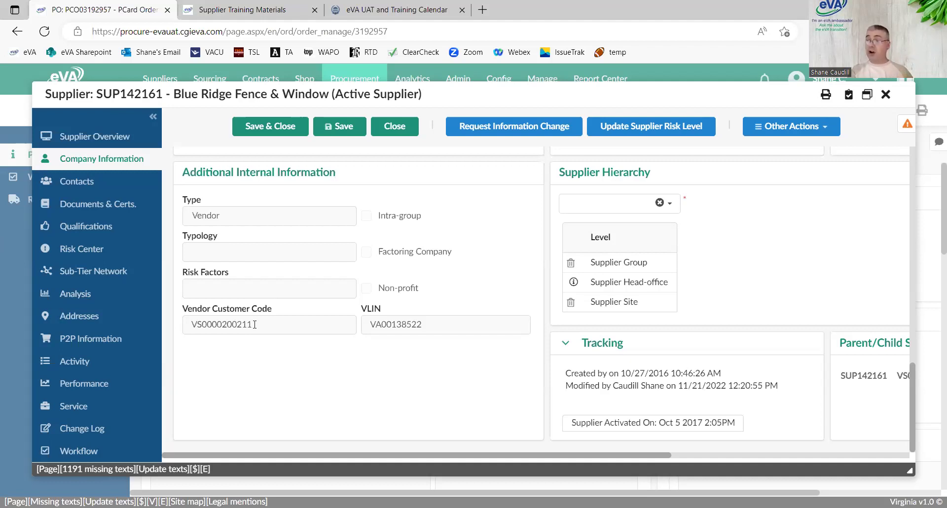
# Step: Highlight the Vendor Customer Code once more, look back over the Company Information and close the supplier record
pyautogui.moveTo(190, 324); pyautogui.dragTo(252, 326)
pyautogui.click(252, 377)
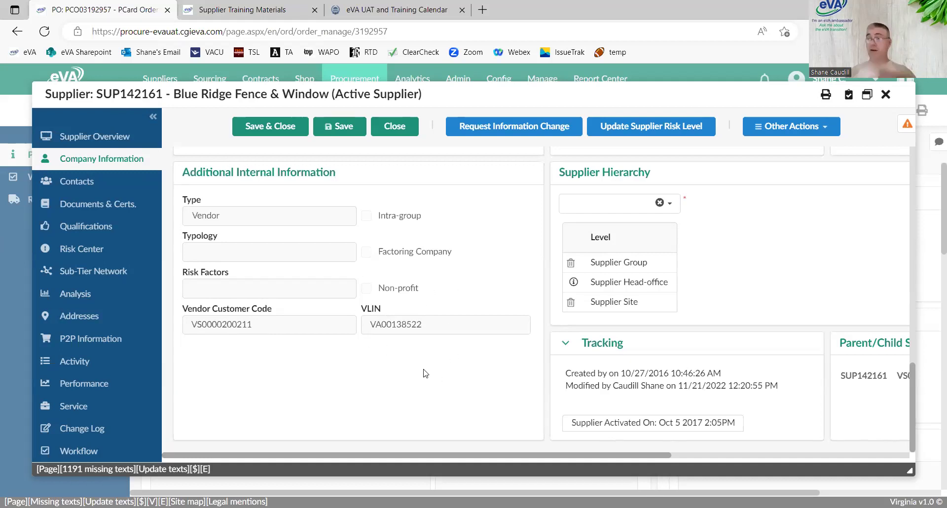
pyautogui.scroll(5, 426, 375)
pyautogui.scroll(-5, 427, 375)
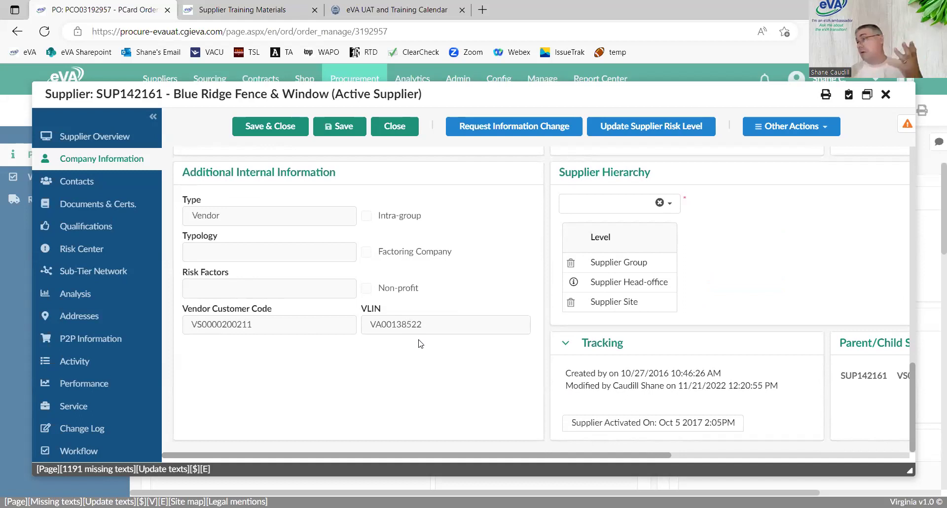
pyautogui.scroll(15, 419, 341)
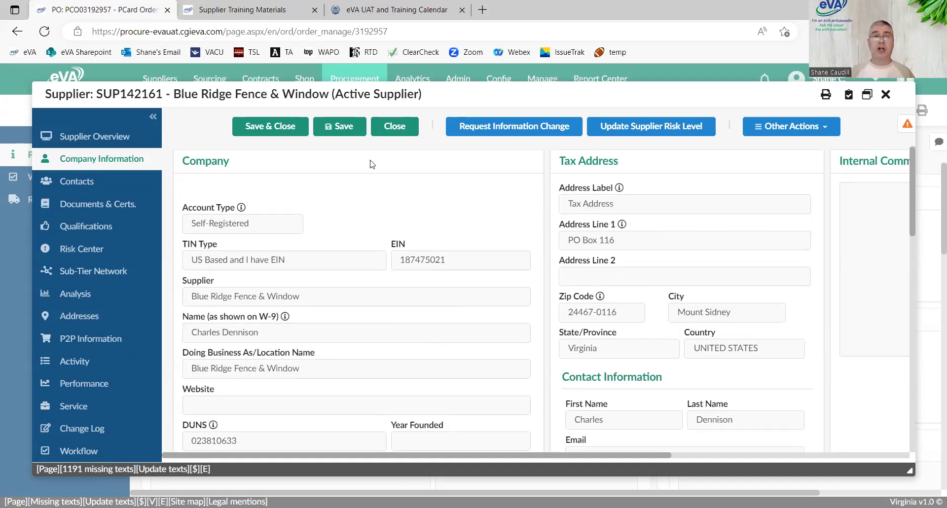
pyautogui.click(385, 134)
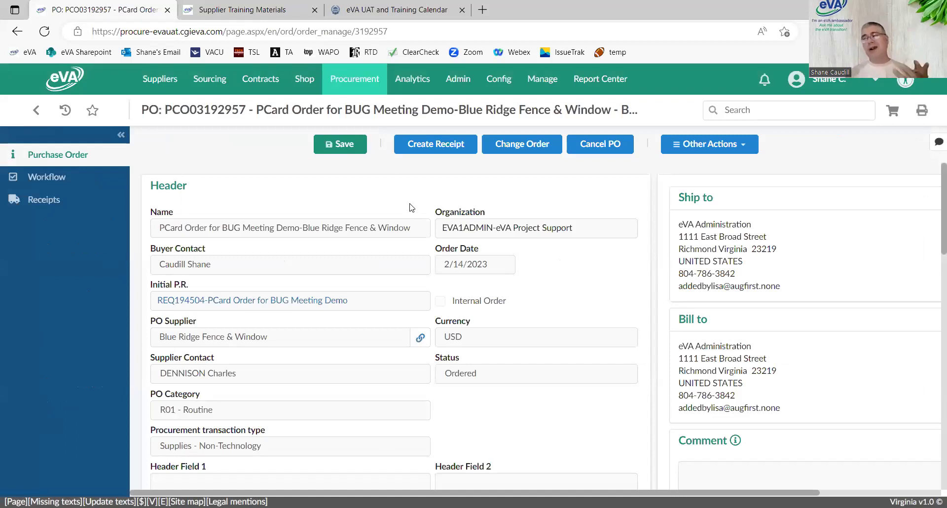
# Step: Open the order's Workflow and examine the Approval Status diagram, including the valid supplier contact check and the integration branch
pyautogui.click(50, 179)
pyautogui.moveTo(749, 352)
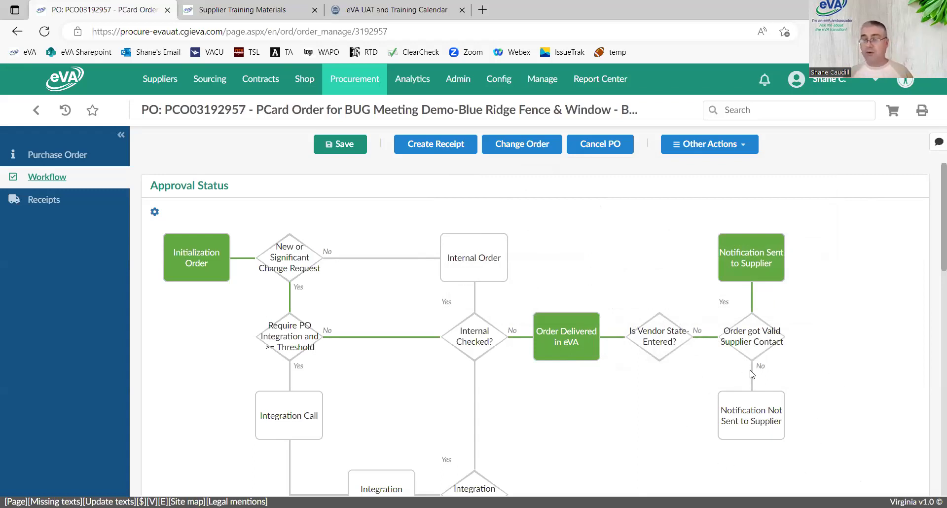
pyautogui.click(725, 344)
pyautogui.click(886, 418)
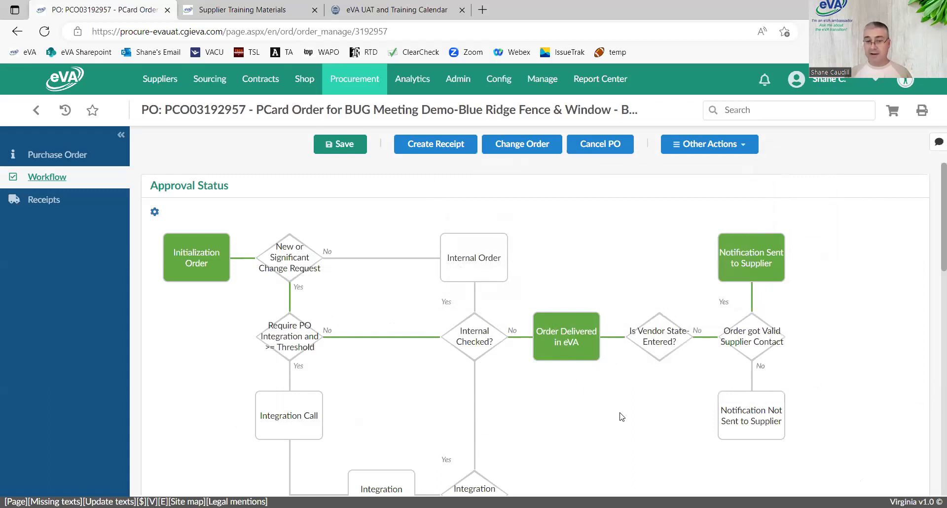
pyautogui.scroll(-3, 620, 416)
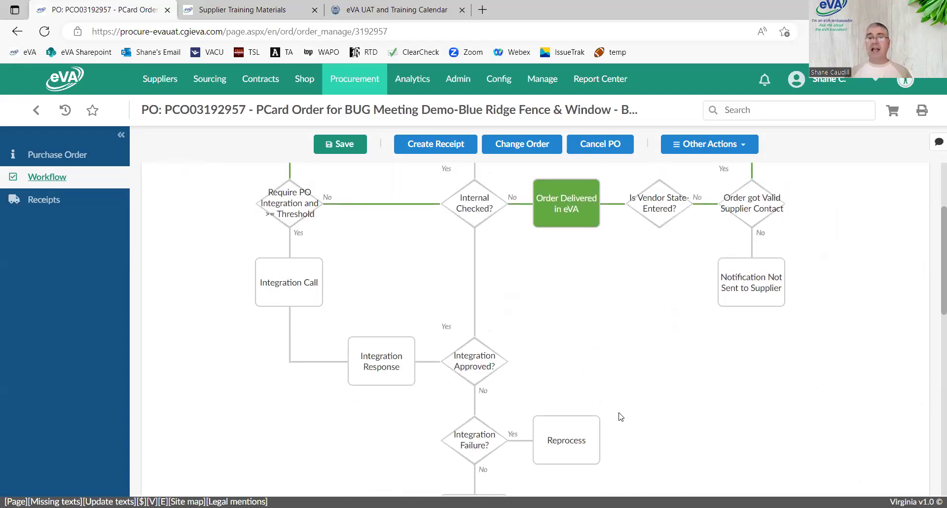
# Step: Open the Get Help - Customer Care page on the eVA website to view the assistance request forms, and return to the order
pyautogui.scroll(3, 621, 416)
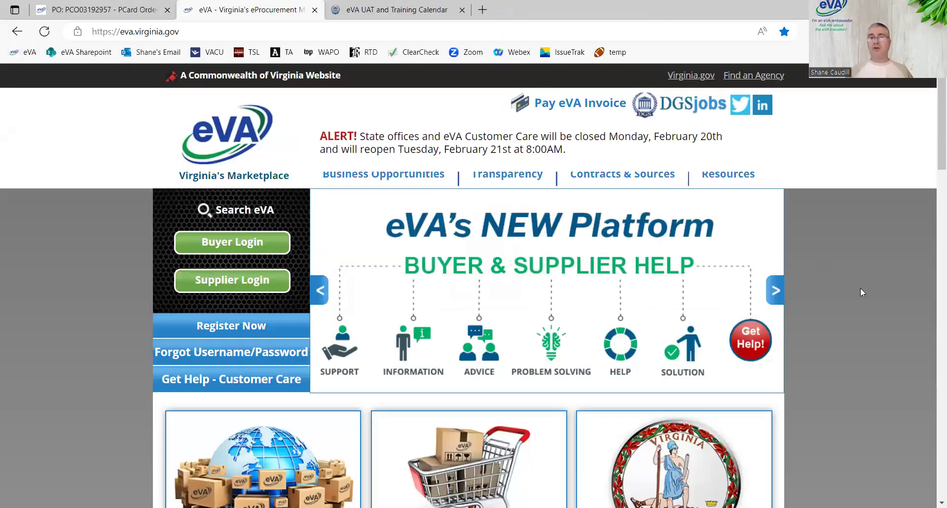
pyautogui.click(234, 389)
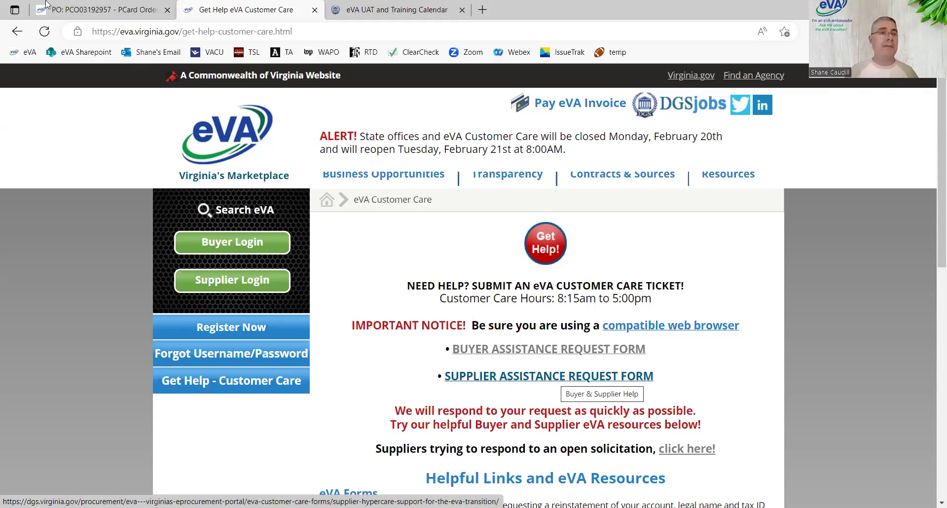
pyautogui.hotkey('ctrl', 'shift', 'Tab')
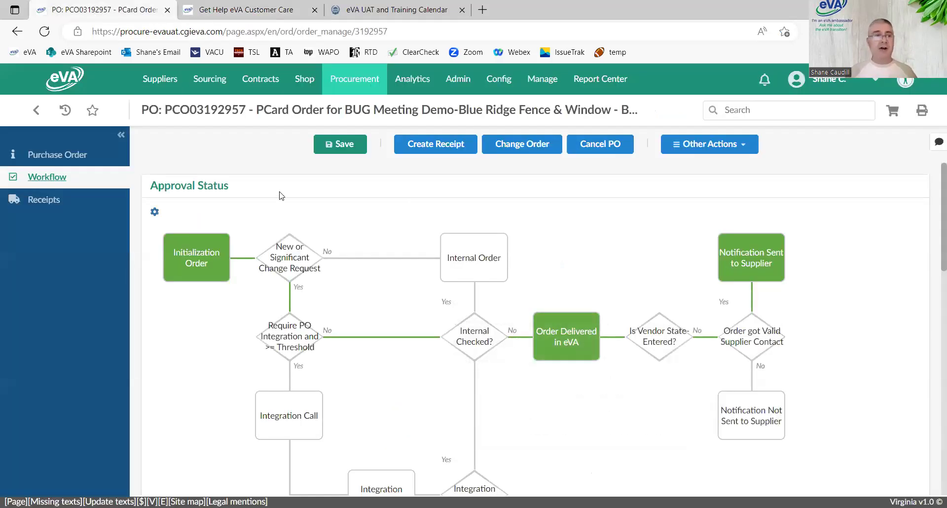
# Step: Reopen the order's Purchase Order page and look over its sent history, line items and header
pyautogui.click(62, 156)
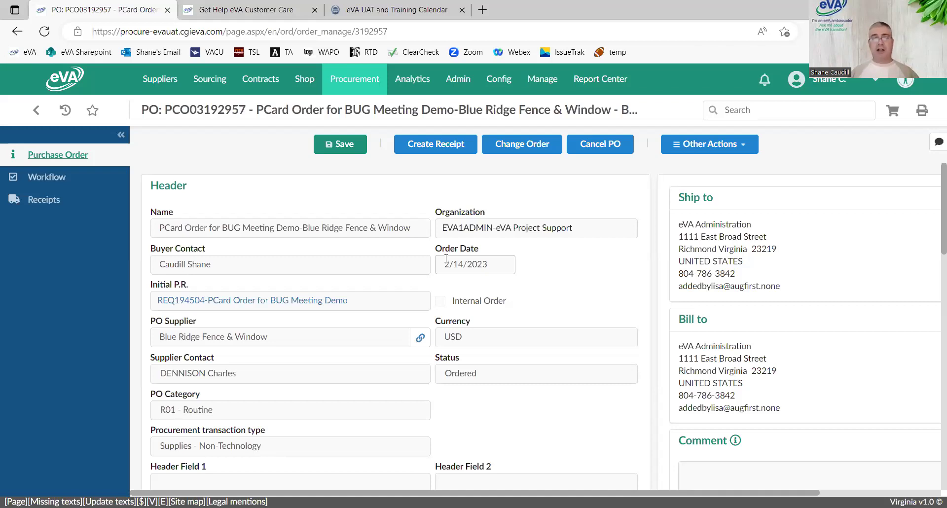
pyautogui.scroll(-15, 502, 287)
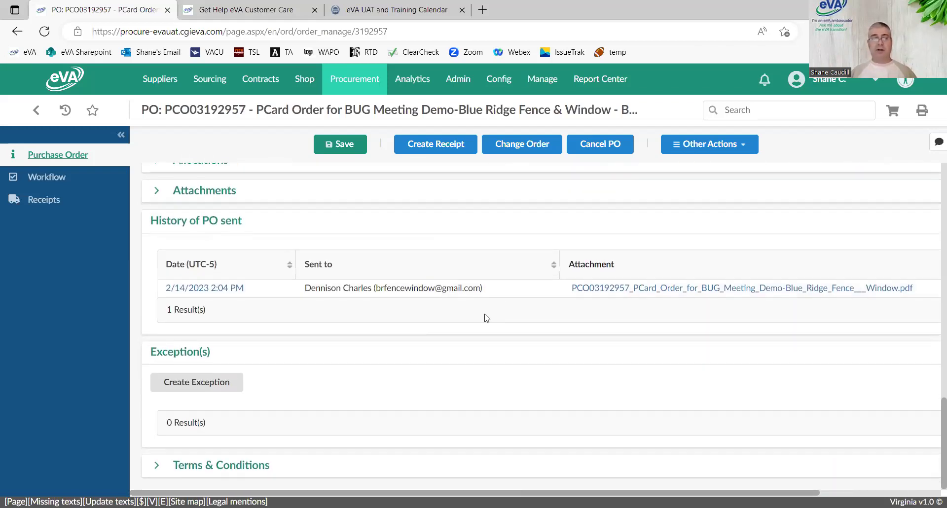
pyautogui.scroll(15, 441, 295)
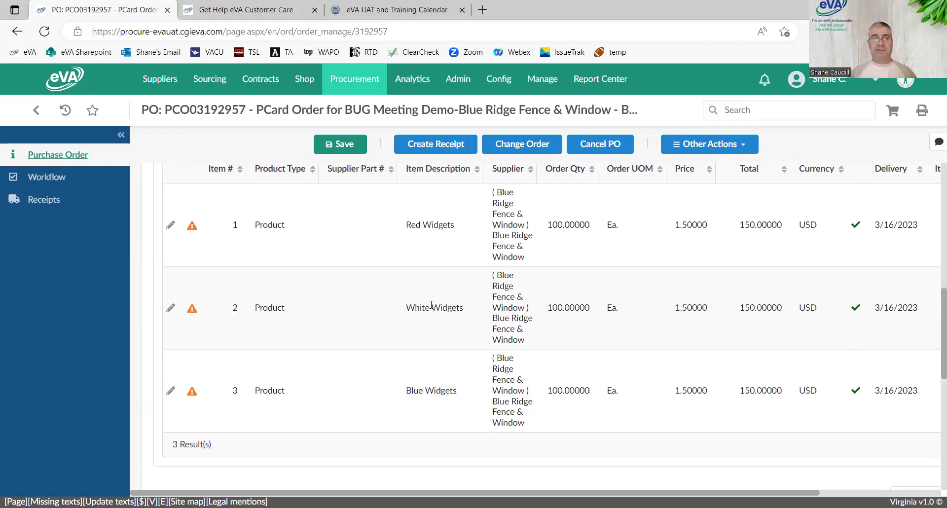
pyautogui.scroll(1, 436, 305)
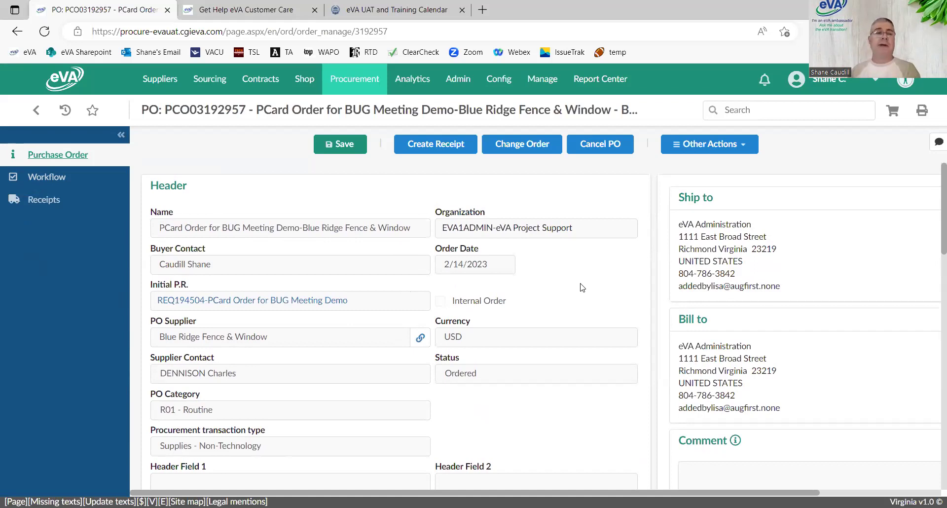
# Step: Open the saved favorite Blue Ridge Fence User and log in as the supplier's contact to reach the Supplier Portal
pyautogui.click(93, 111)
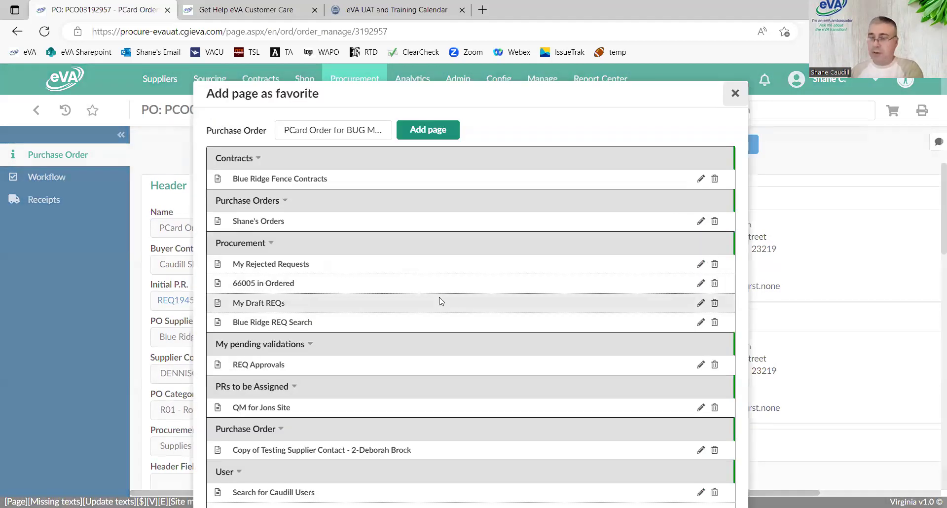
pyautogui.scroll(-1, 441, 301)
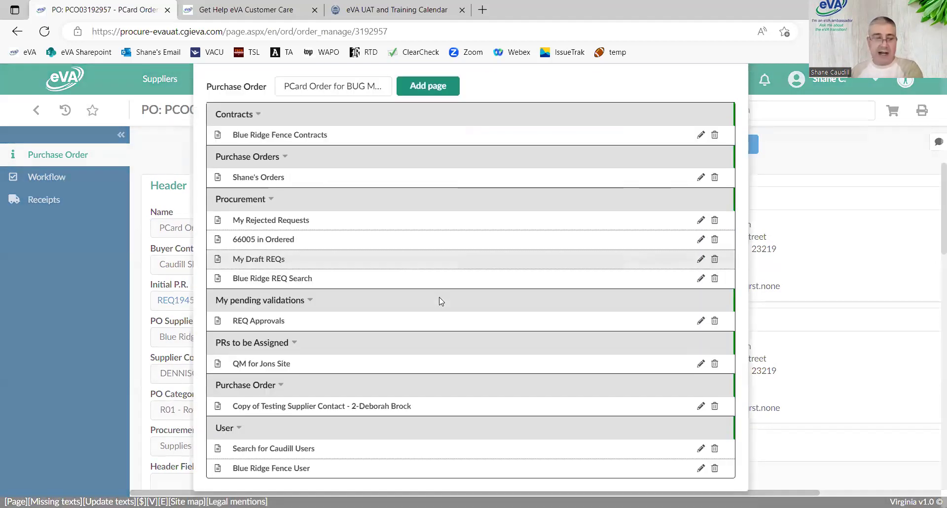
pyautogui.click(296, 469)
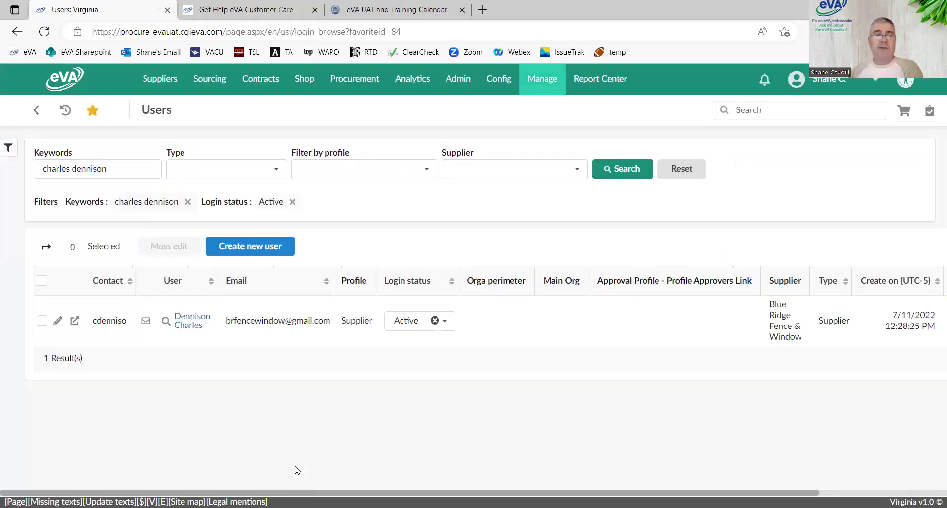
pyautogui.click(75, 320)
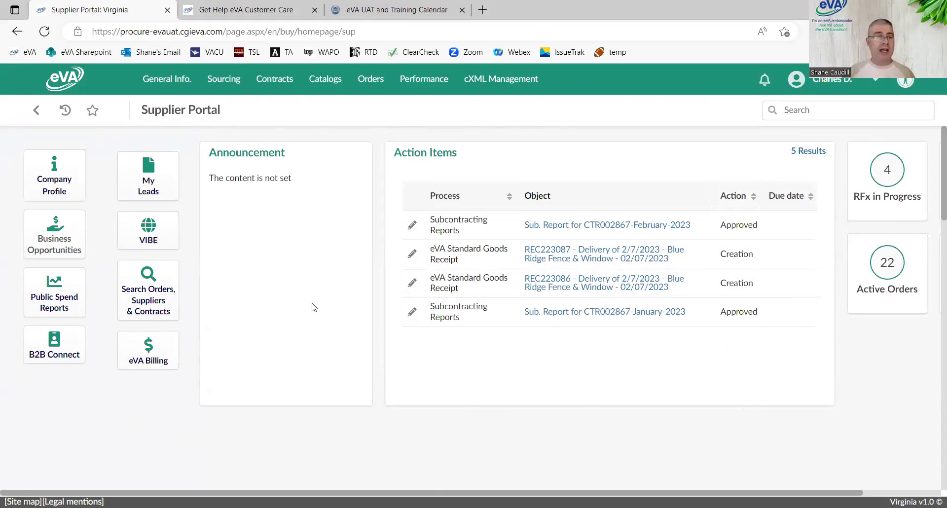
# Step: Open the supplier's Acknowledge Orders list and look through its purchase orders
pyautogui.moveTo(370, 83)
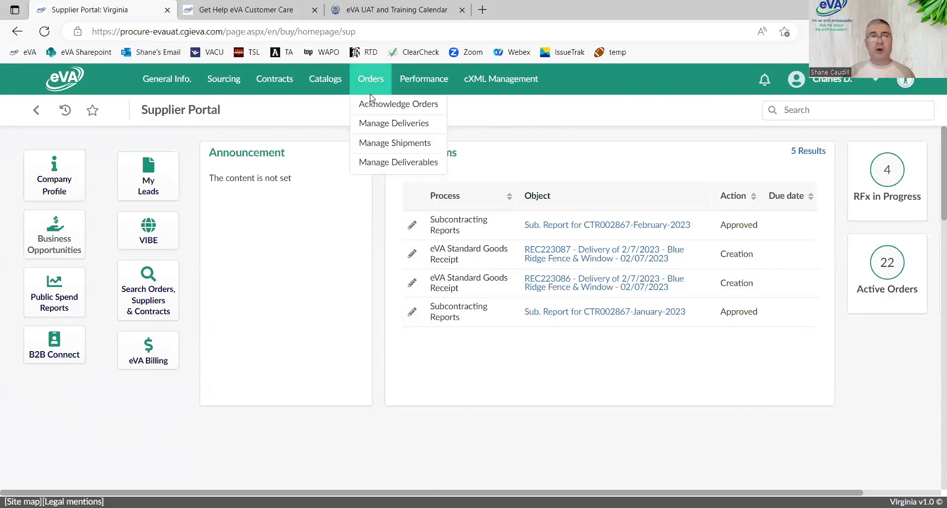
pyautogui.click(371, 107)
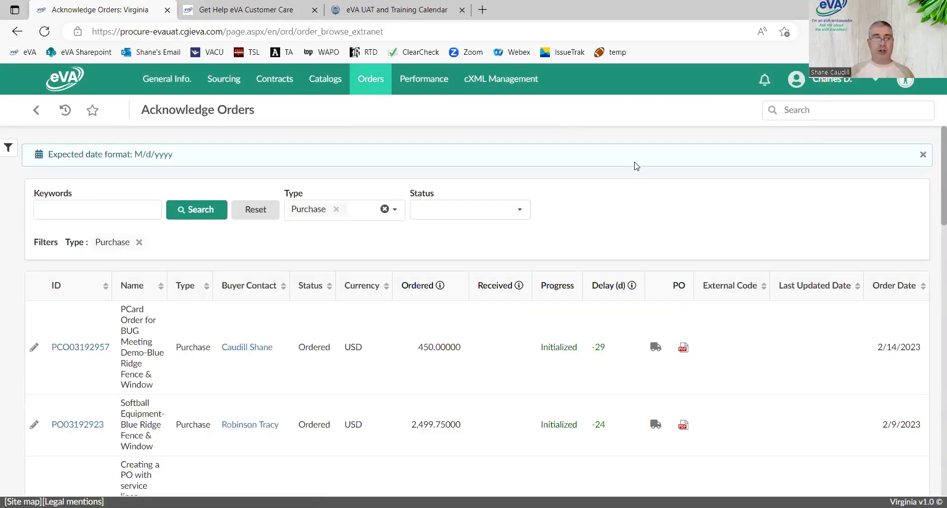
pyautogui.scroll(-15, 598, 249)
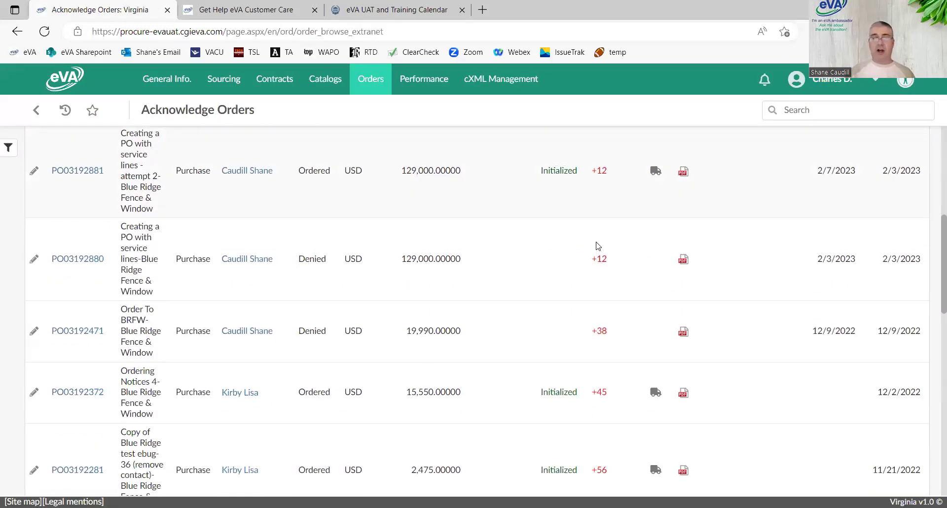
pyautogui.scroll(-2, 595, 269)
pyautogui.scroll(17, 594, 270)
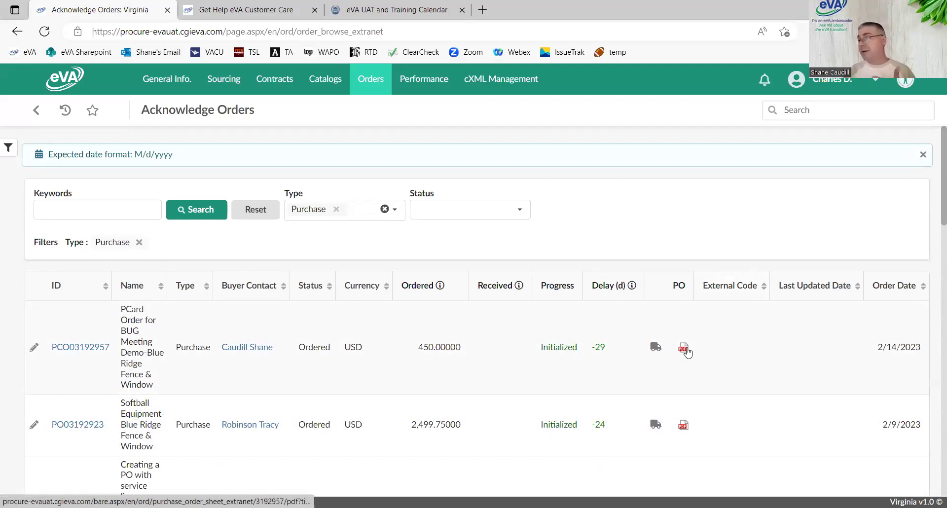
# Step: Open the BUG Meeting Demo PCard order, collapse the side navigation and review its header, items, exceptions and sent record
pyautogui.click(75, 348)
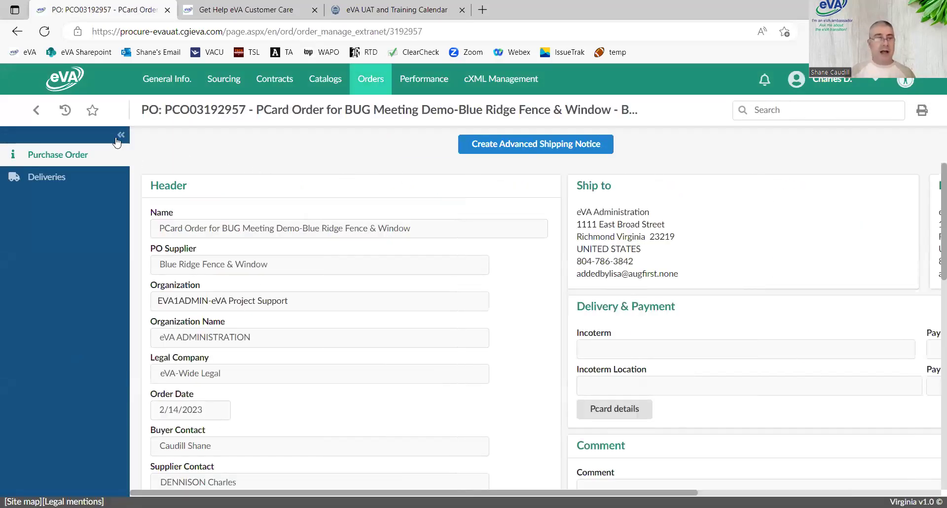
pyautogui.click(122, 136)
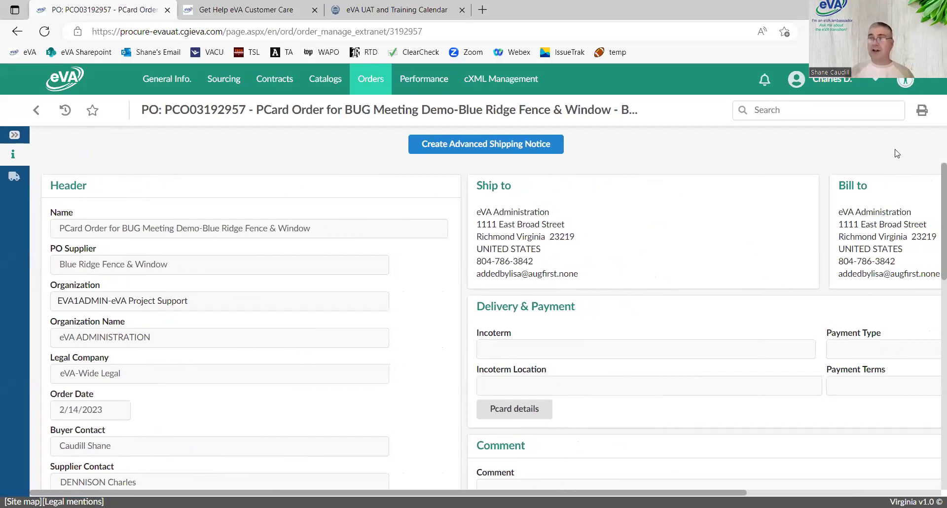
pyautogui.scroll(-4, 775, 200)
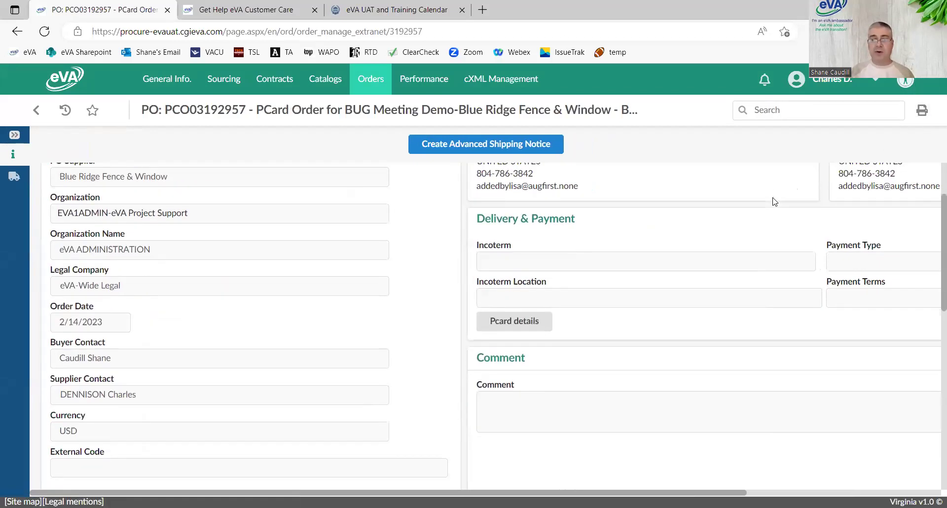
pyautogui.scroll(-4, 775, 199)
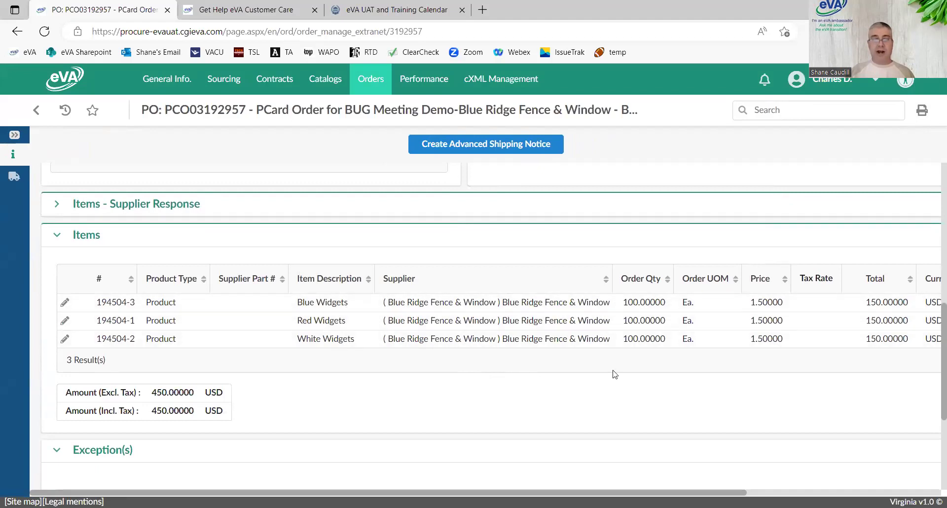
pyautogui.scroll(-4, 714, 325)
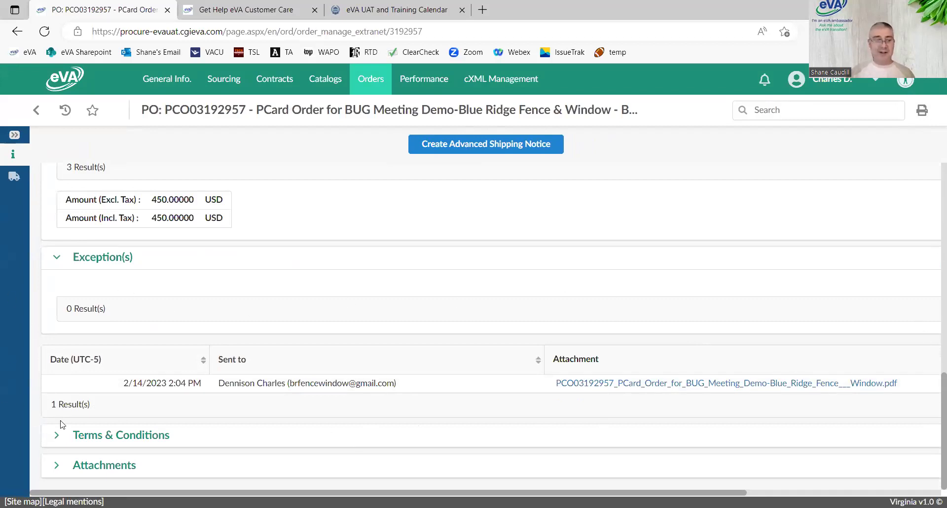
pyautogui.scroll(6, 738, 327)
pyautogui.scroll(6, 738, 327)
pyautogui.scroll(-2, 738, 326)
pyautogui.scroll(2, 737, 326)
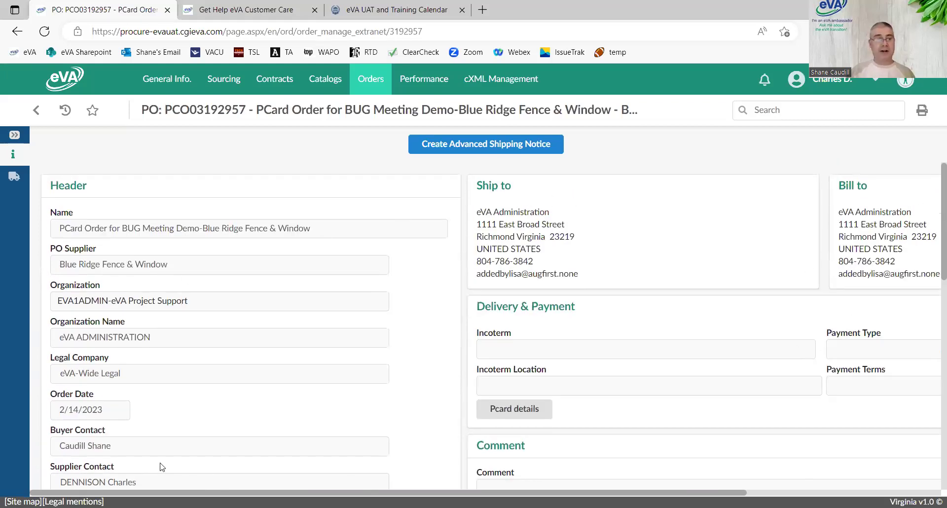
# Step: View the order's Pcard details twice, closing the Payment Card Details window each time
pyautogui.click(532, 416)
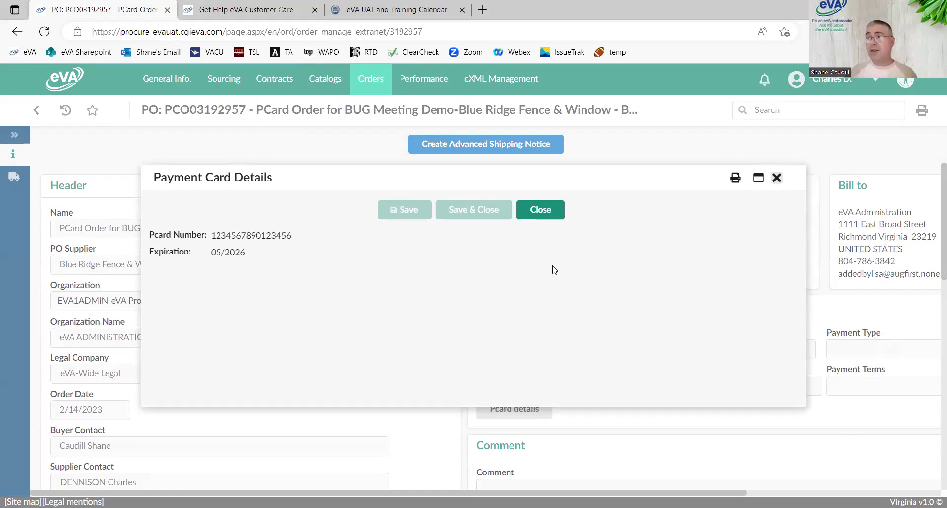
pyautogui.click(542, 212)
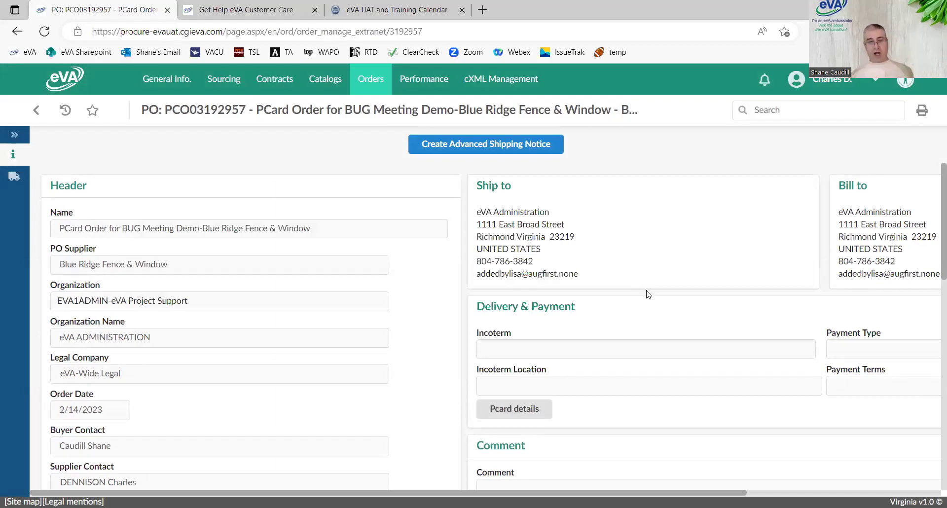
pyautogui.click(531, 411)
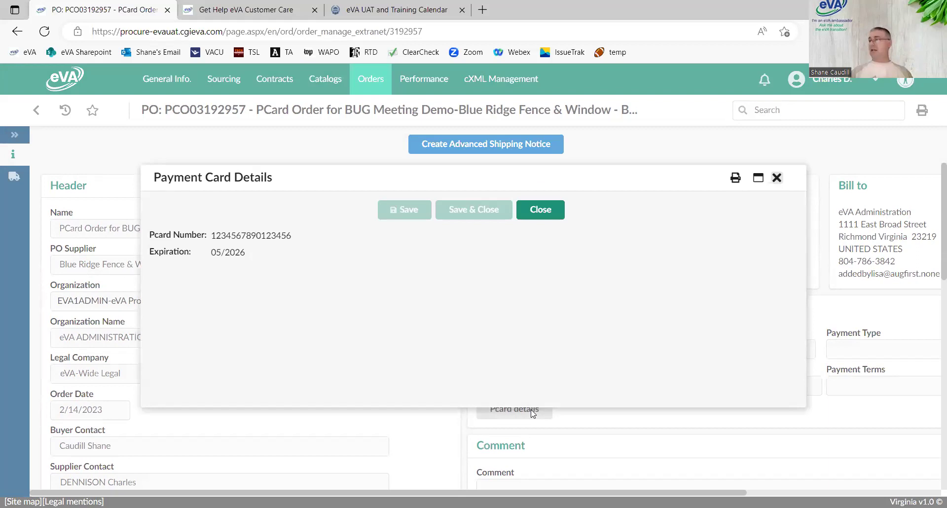
pyautogui.click(545, 209)
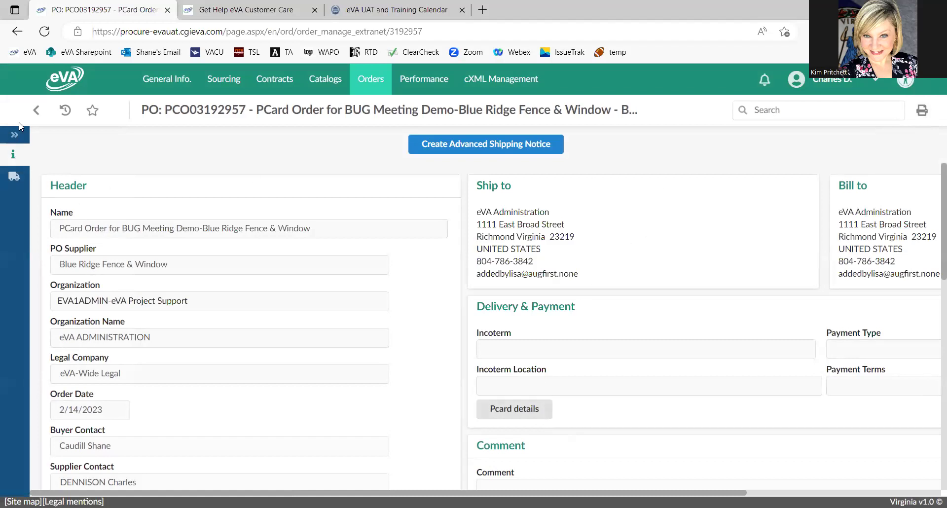
# Step: Leave the order, reopen Acknowledge Orders from the Supplier Portal home page and search with the Purchase type filter removed
pyautogui.click(36, 109)
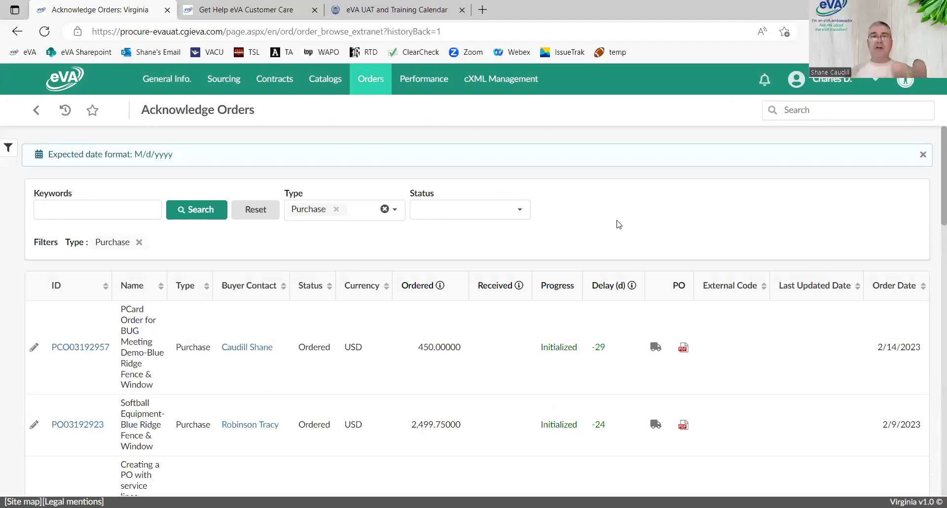
pyautogui.click(92, 109)
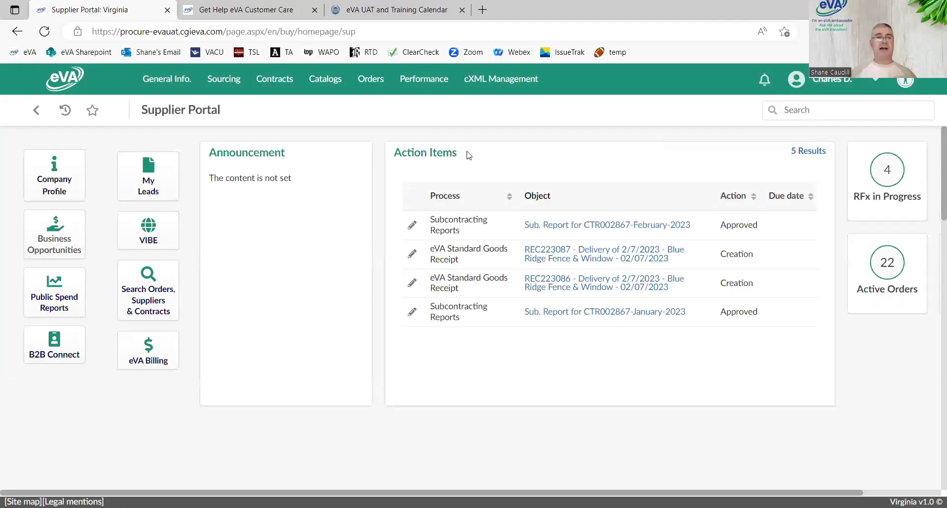
pyautogui.moveTo(366, 86)
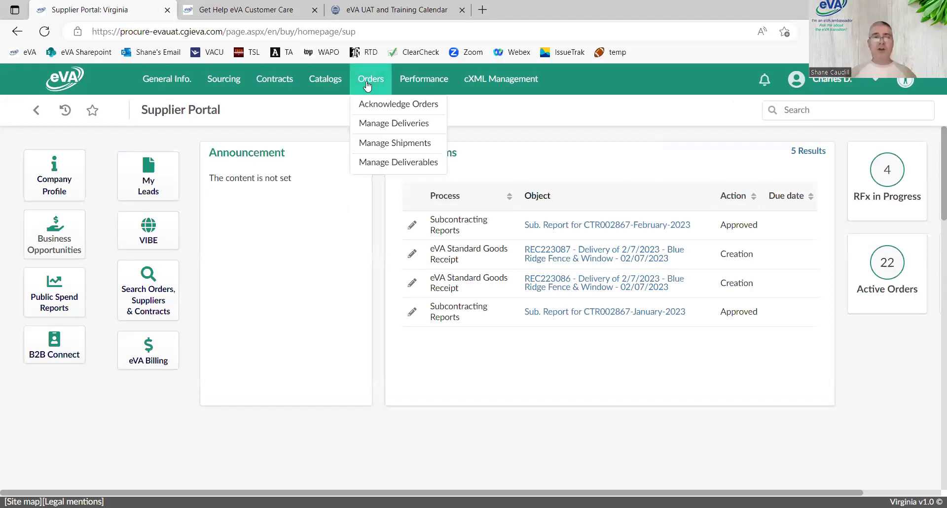
pyautogui.click(369, 104)
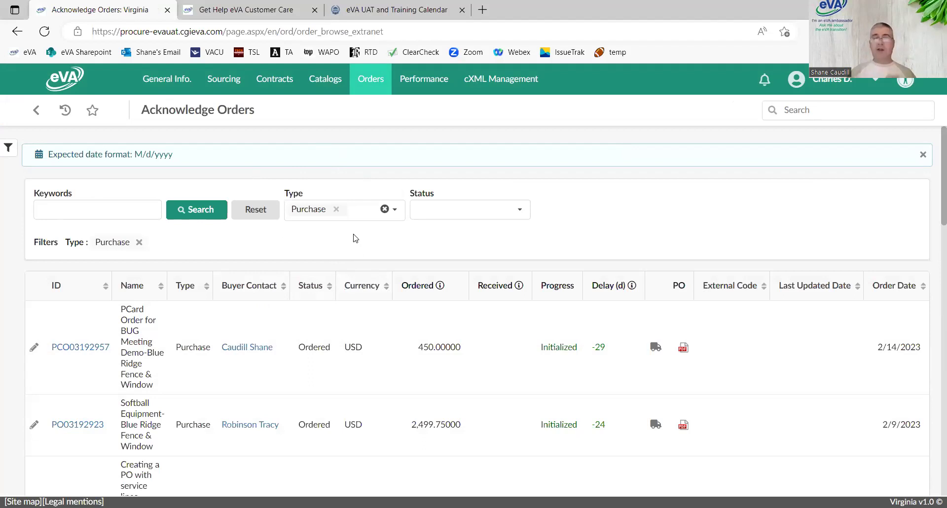
pyautogui.click(335, 210)
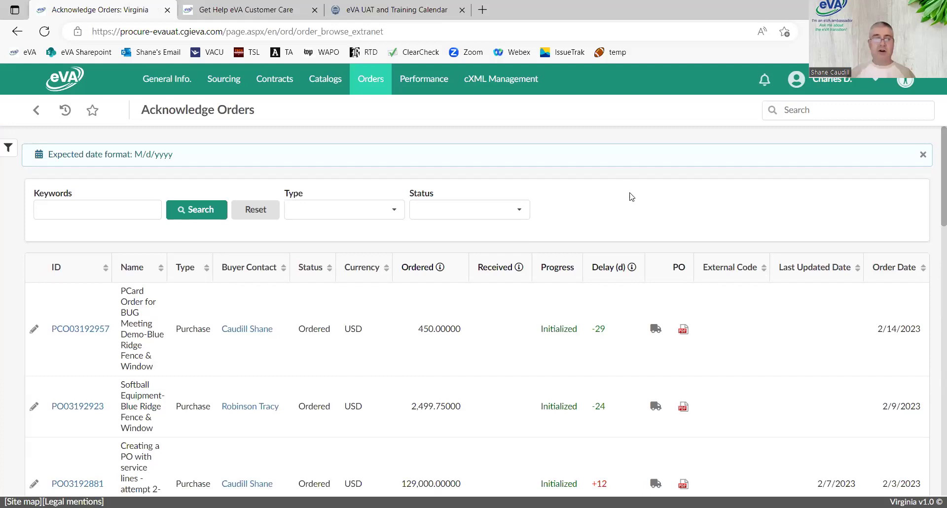
pyautogui.click(188, 213)
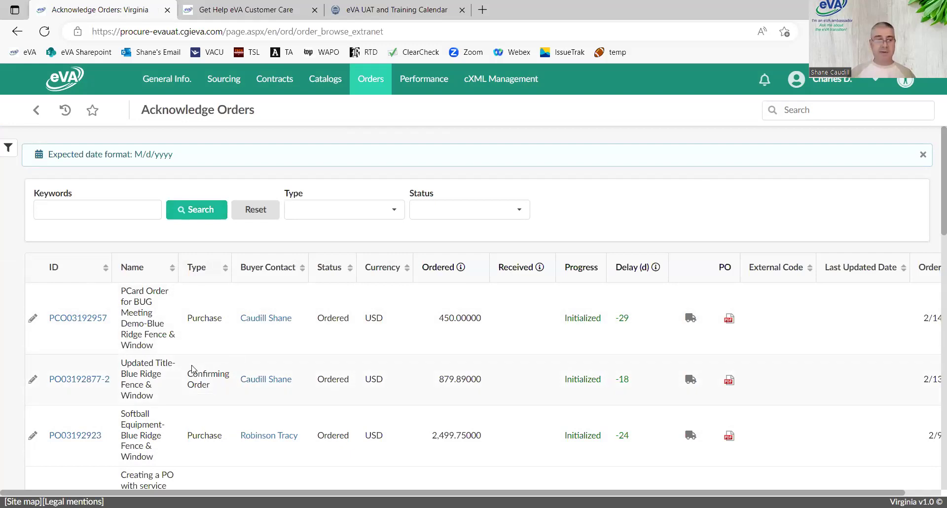
# Step: Filter the supplier's orders by the type Confirming Order and run the search
pyautogui.click(395, 212)
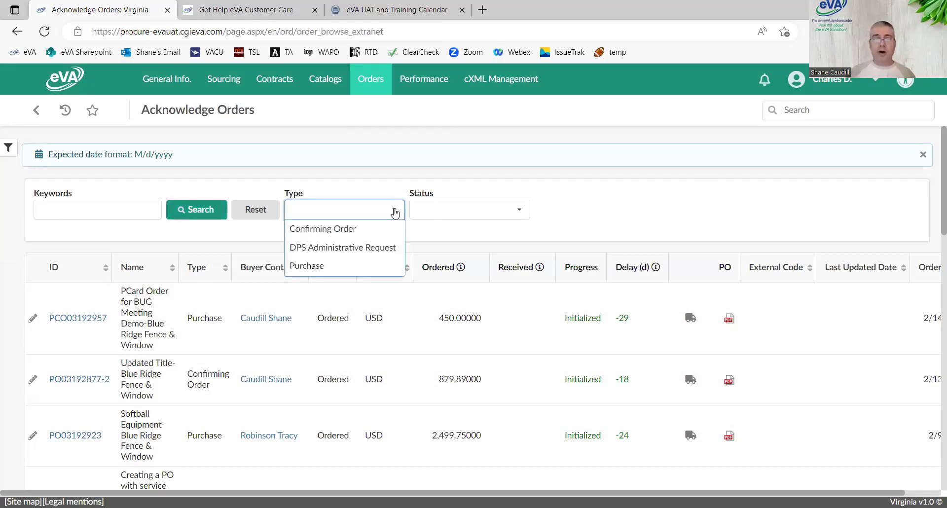
pyautogui.click(356, 234)
pyautogui.click(245, 246)
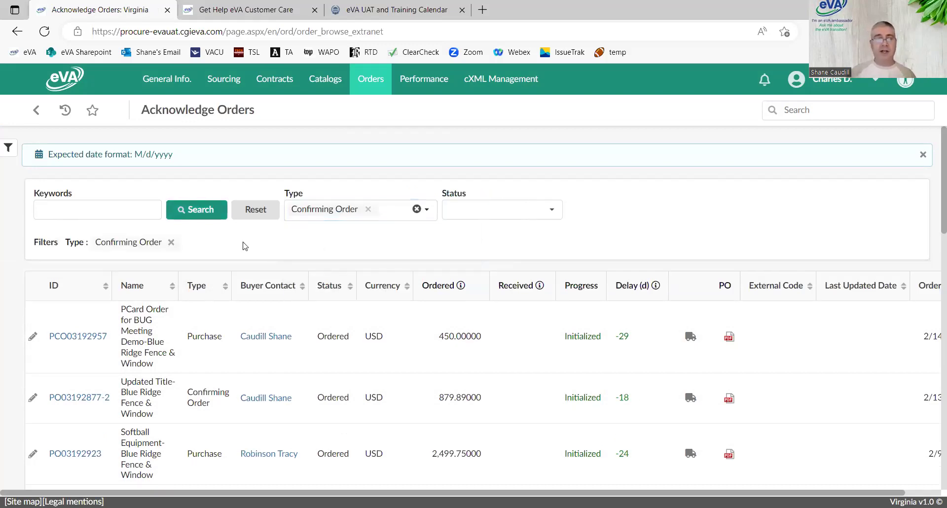
pyautogui.click(197, 209)
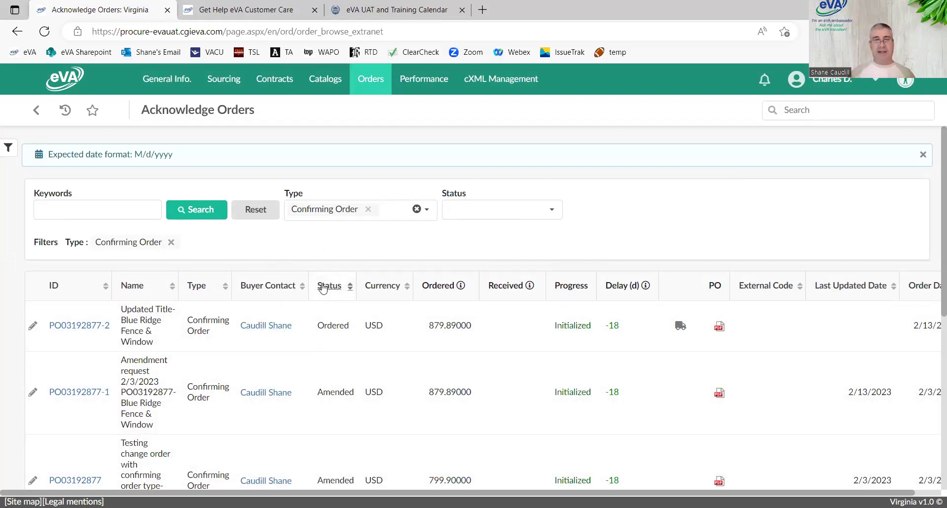
# Step: Add the Purchase type to the Confirming Order filter and search the supplier's orders for both types
pyautogui.click(426, 213)
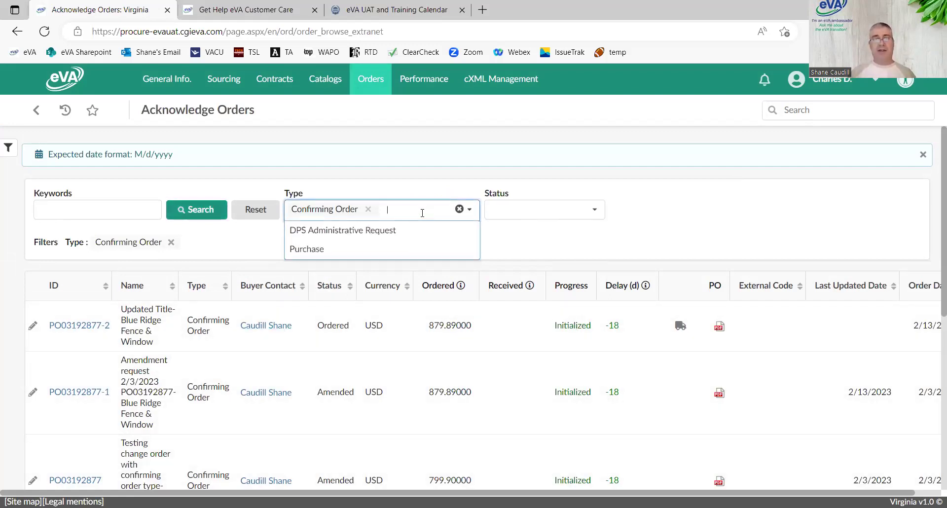
pyautogui.click(351, 249)
pyautogui.click(320, 252)
pyautogui.click(202, 211)
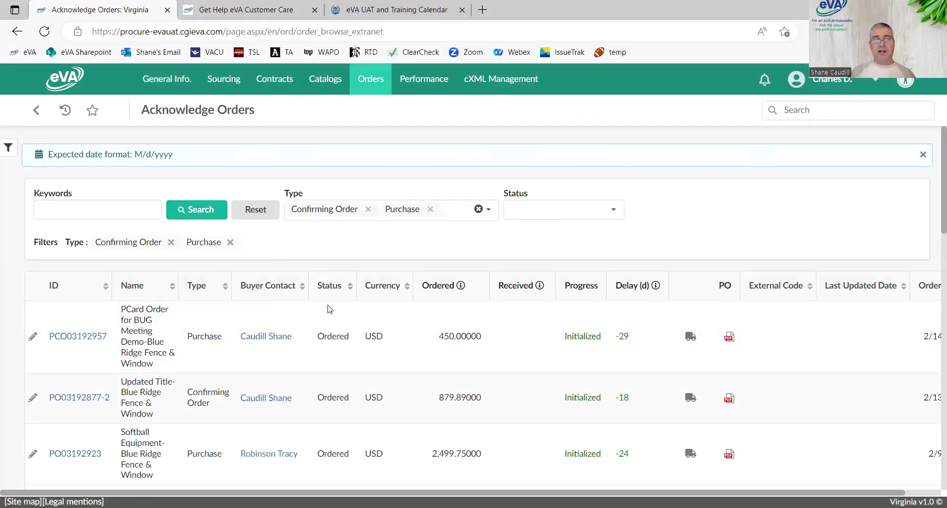
# Step: Clear all selected order types and run the search across every order type
pyautogui.click(478, 209)
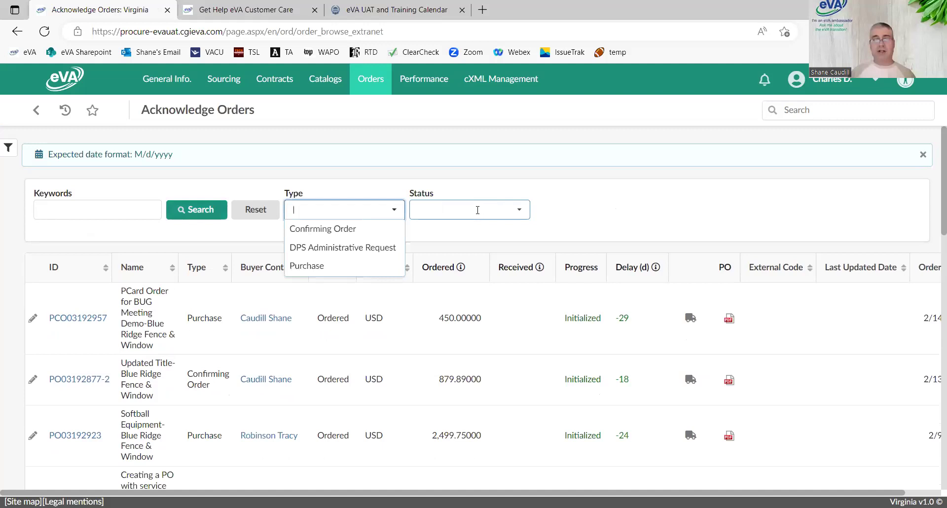
pyautogui.click(699, 187)
pyautogui.click(190, 209)
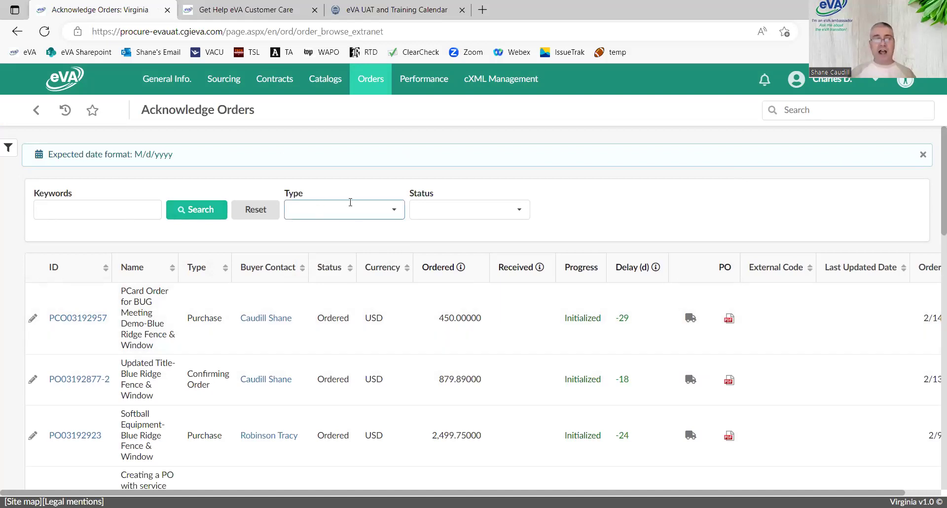
# Step: Look through the unfiltered orders on the first results page, checking their types, statuses and amounts
pyautogui.scroll(-3, 611, 190)
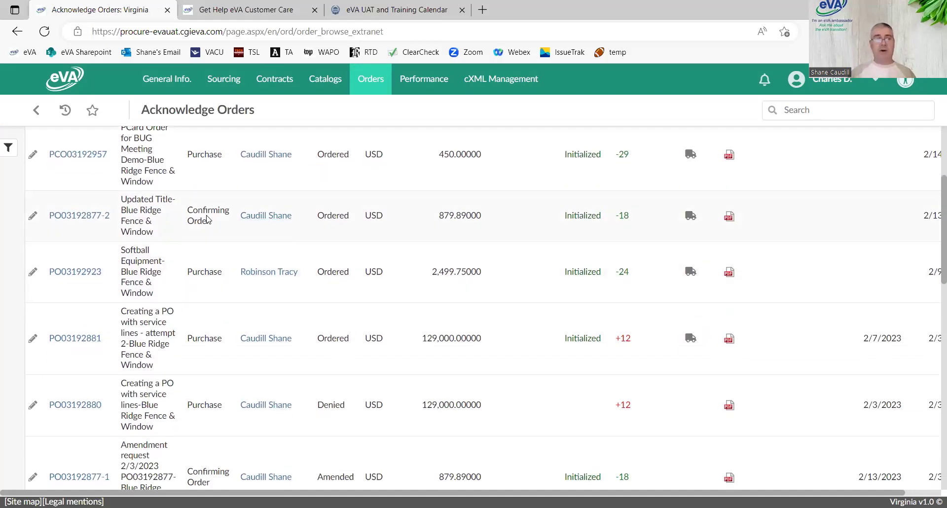
pyautogui.scroll(-4, 582, 171)
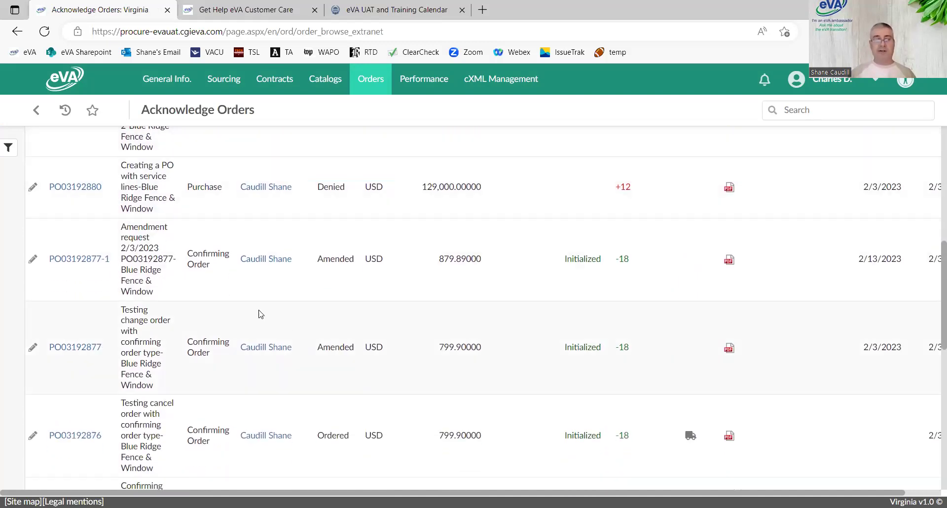
pyautogui.scroll(7, 693, 354)
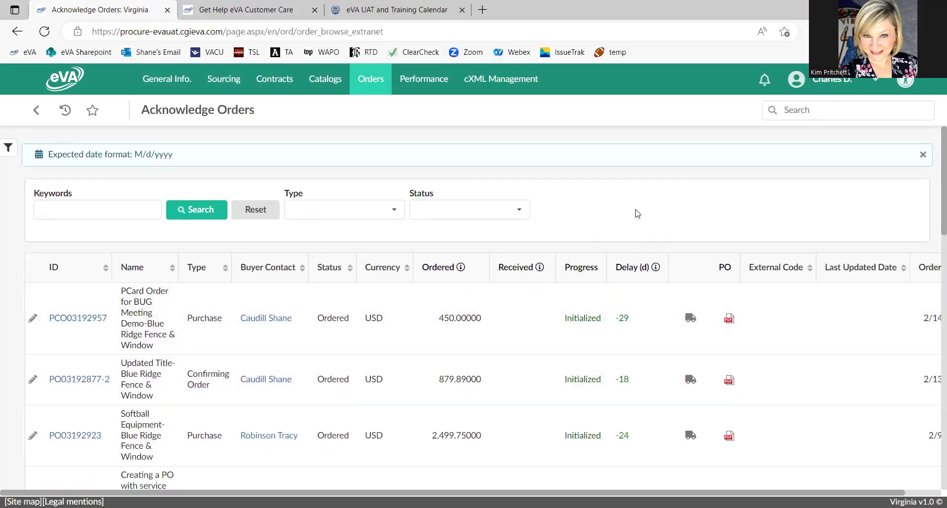
pyautogui.scroll(-3, 636, 213)
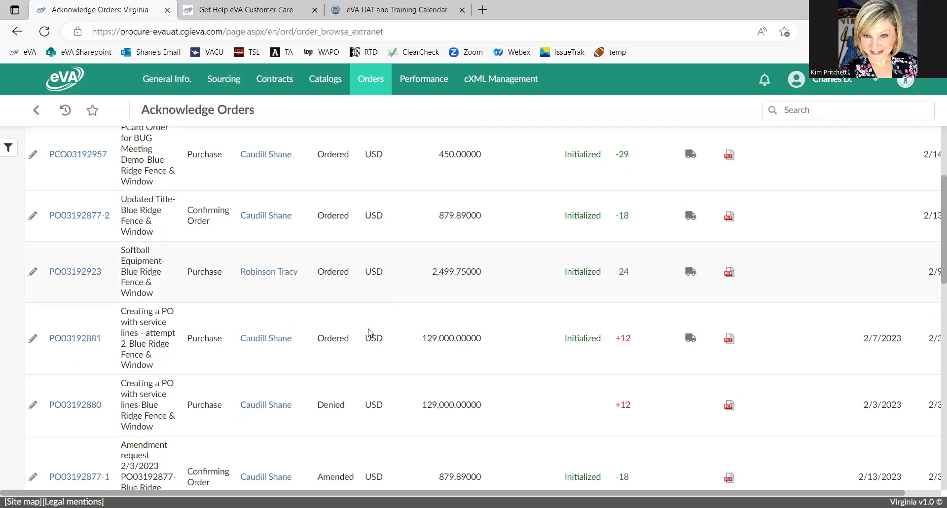
pyautogui.scroll(-4, 360, 312)
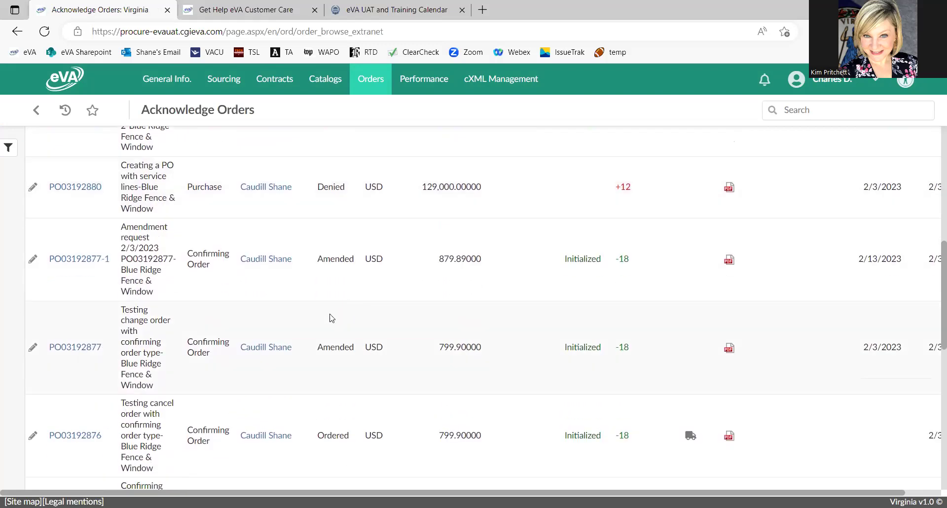
pyautogui.scroll(-3, 79, 387)
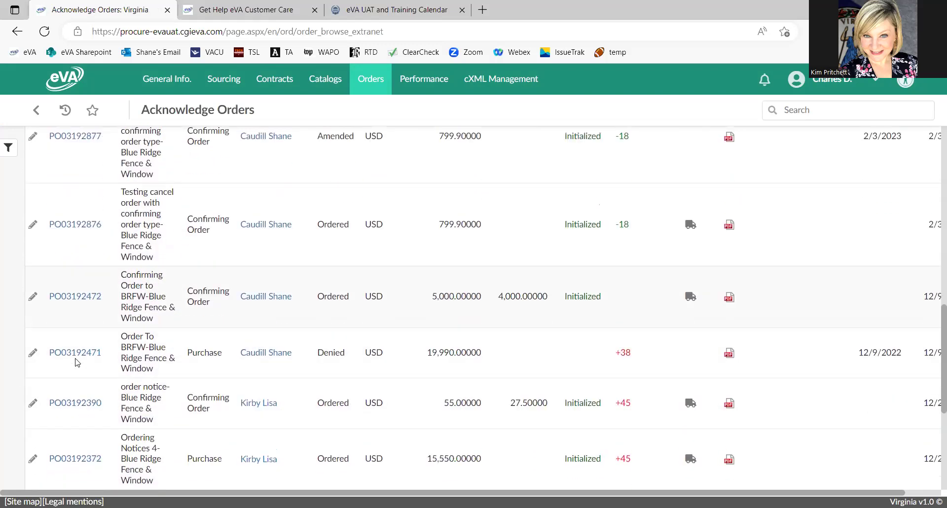
pyautogui.scroll(-2, 77, 366)
pyautogui.scroll(-4, 70, 359)
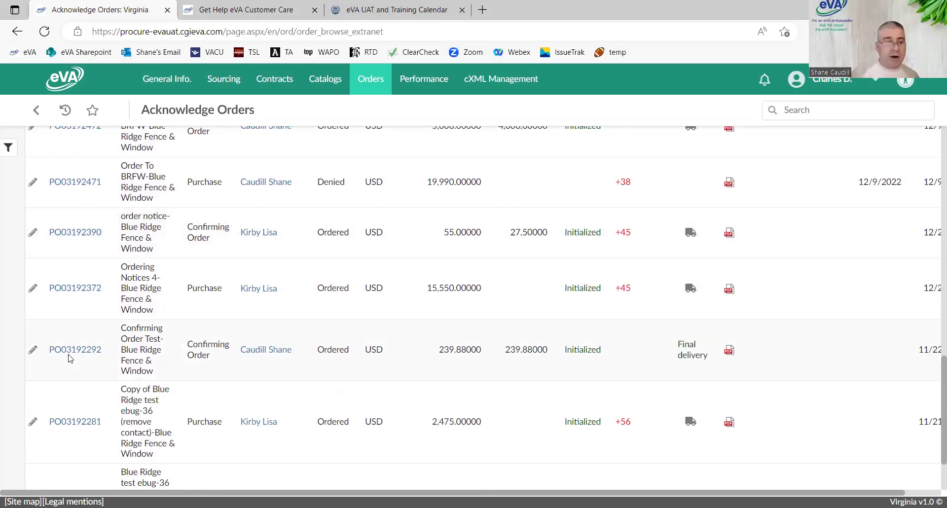
# Step: Examine the orders on the second results page, then return to the first page
pyautogui.click(65, 464)
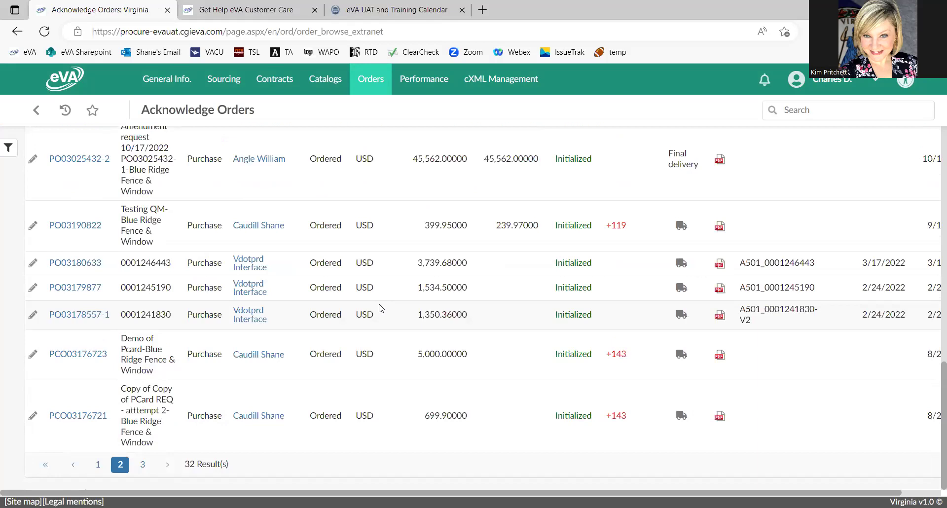
pyautogui.scroll(15, 381, 308)
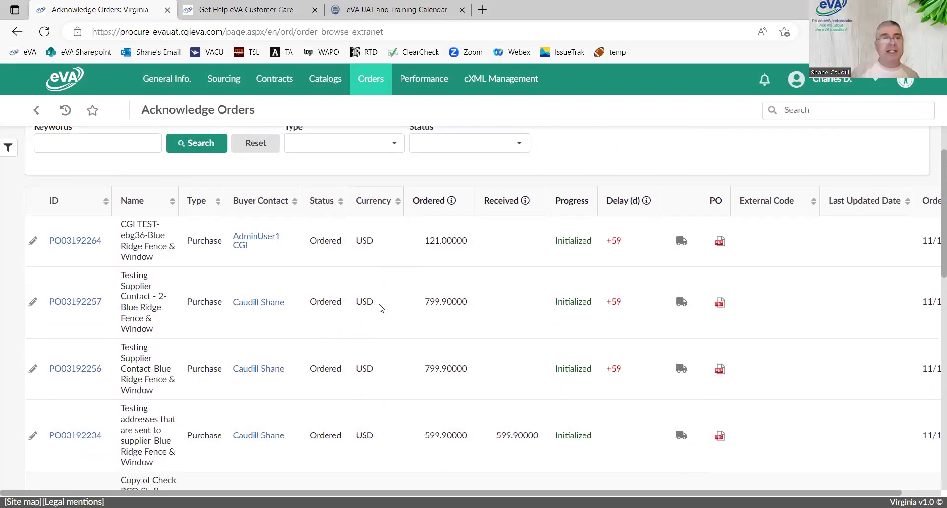
pyautogui.scroll(-15, 380, 308)
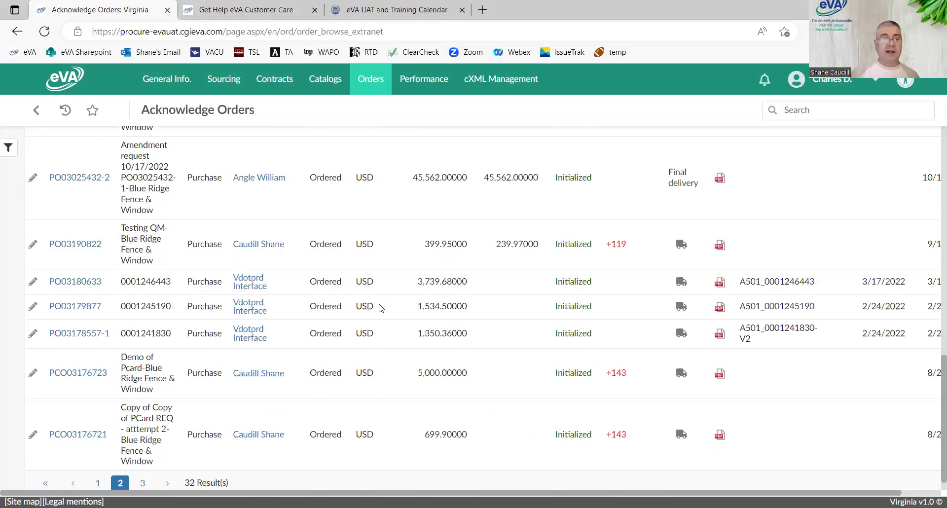
pyautogui.click(94, 465)
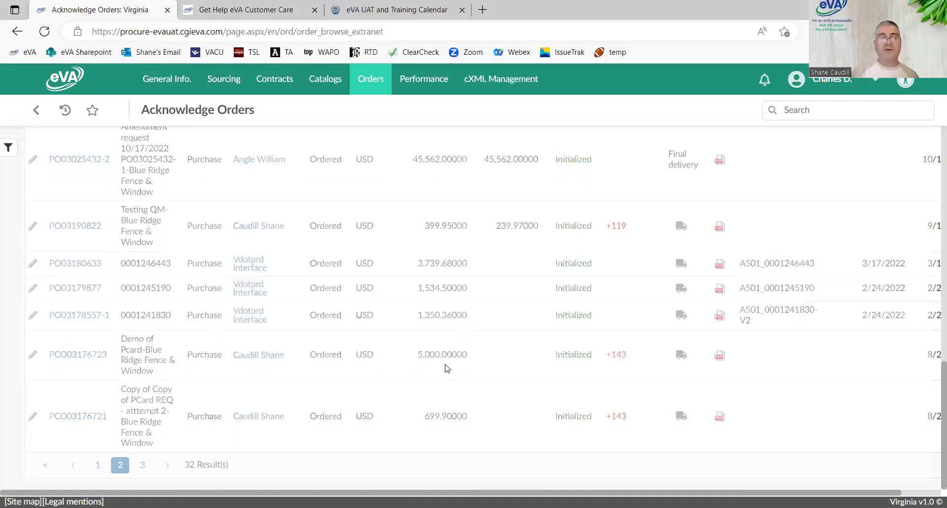
pyautogui.scroll(5, 448, 368)
pyautogui.scroll(5, 447, 367)
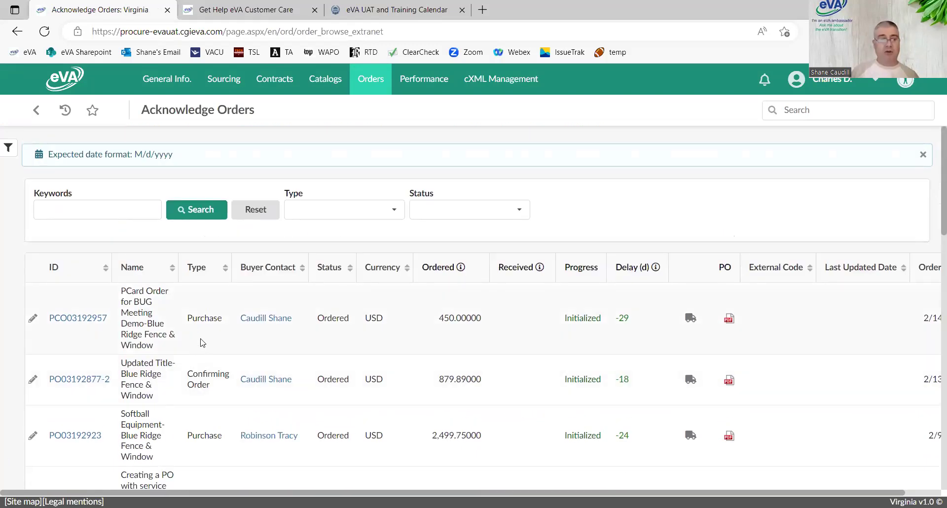
# Step: Search the orders by the keyword "pco" and look through the full list of matches
pyautogui.click(79, 323)
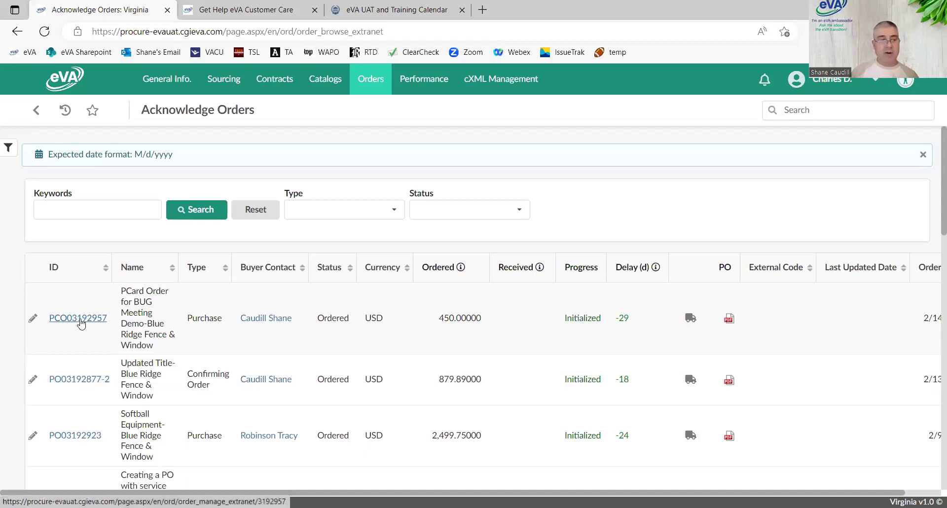
pyautogui.click(55, 213)
pyautogui.write('pc')
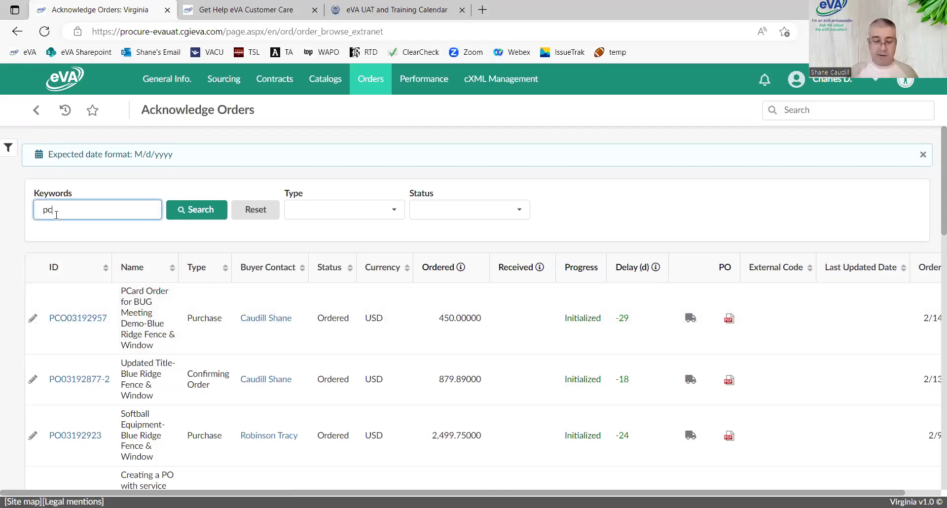
pyautogui.write('o')
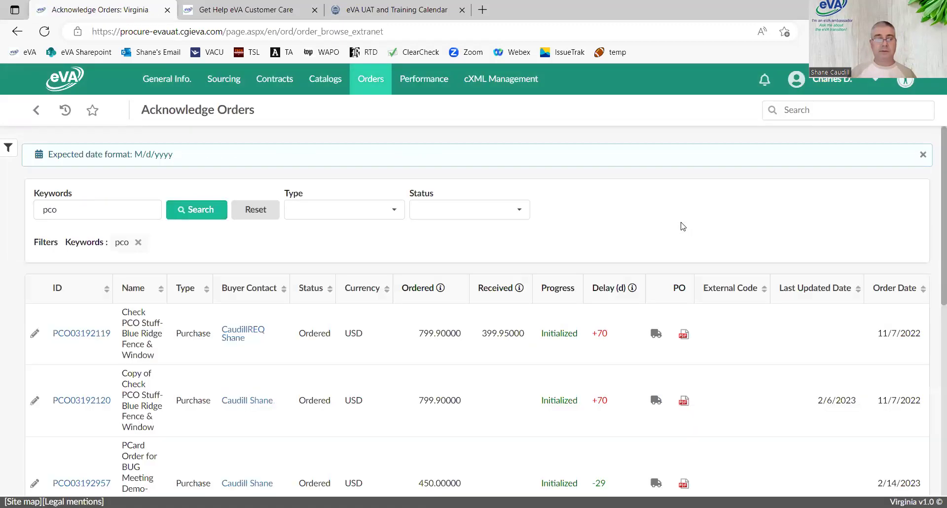
pyautogui.scroll(-8, 462, 271)
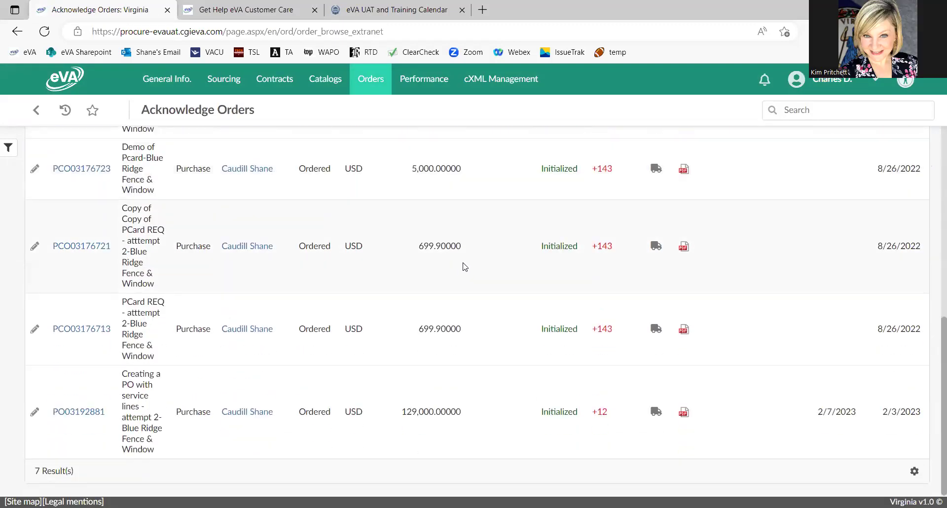
pyautogui.scroll(8, 462, 267)
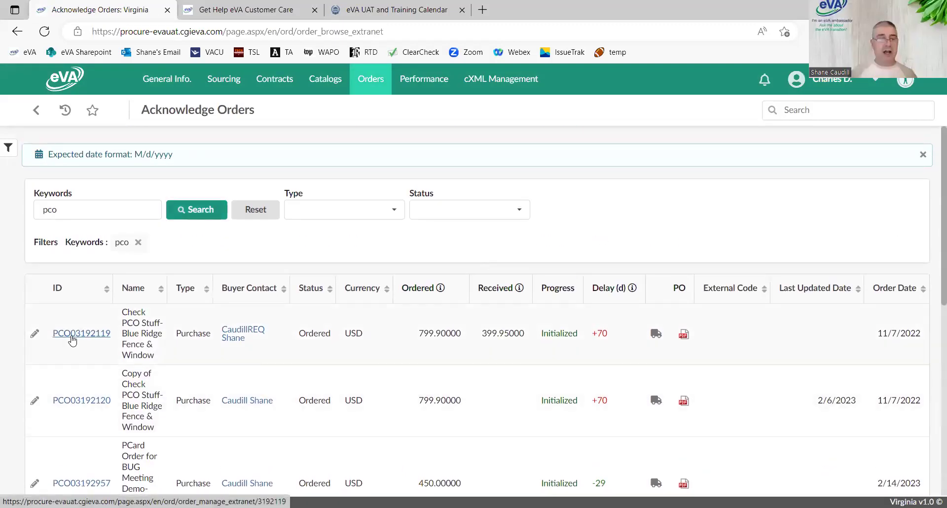
# Step: View the Pcard details of the Check PCO Stuff order, close the Payment Card Details window and leave the order
pyautogui.click(70, 336)
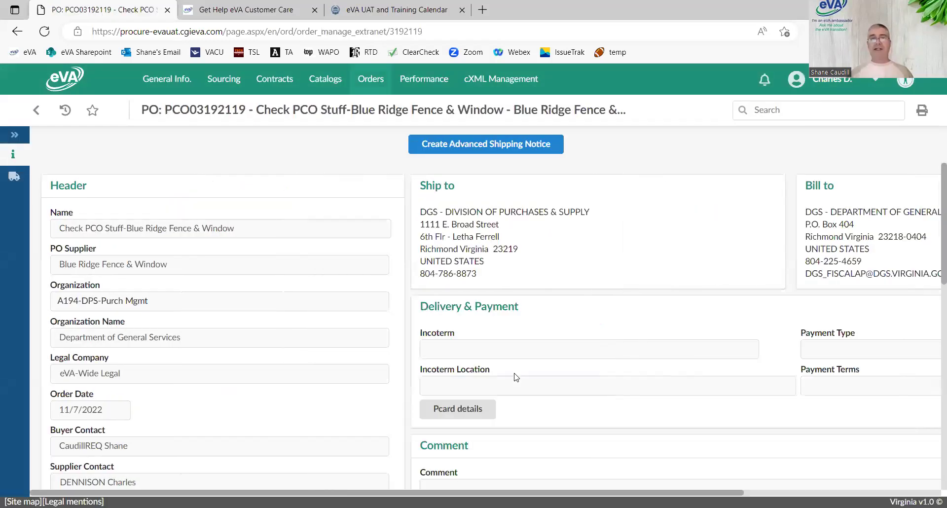
pyautogui.click(444, 410)
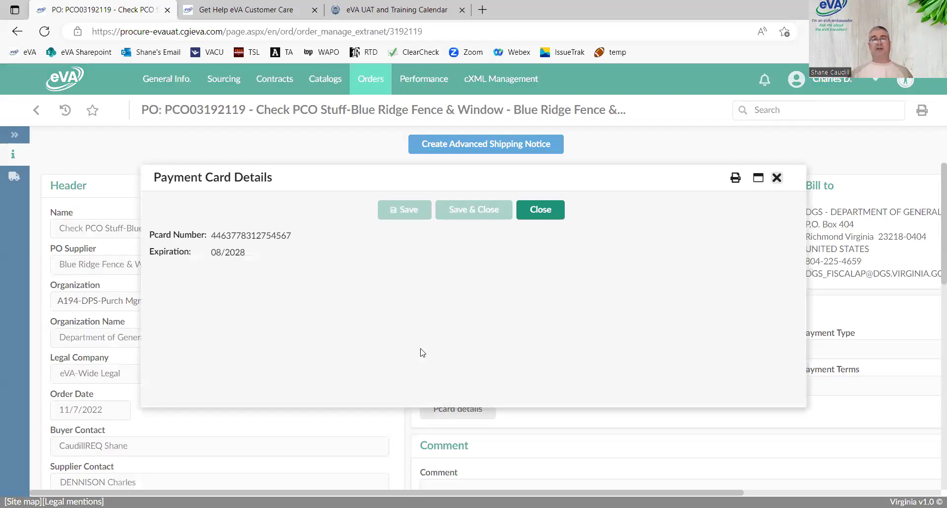
pyautogui.click(558, 210)
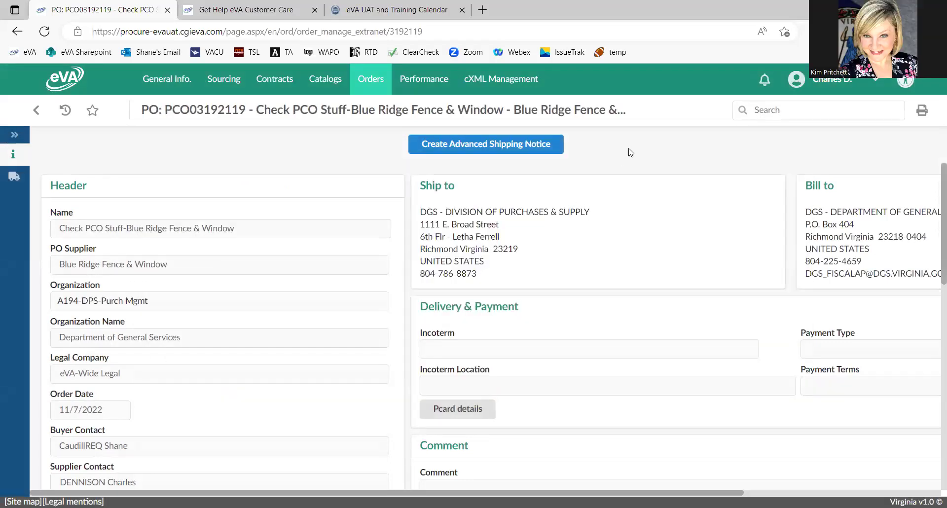
pyautogui.click(39, 118)
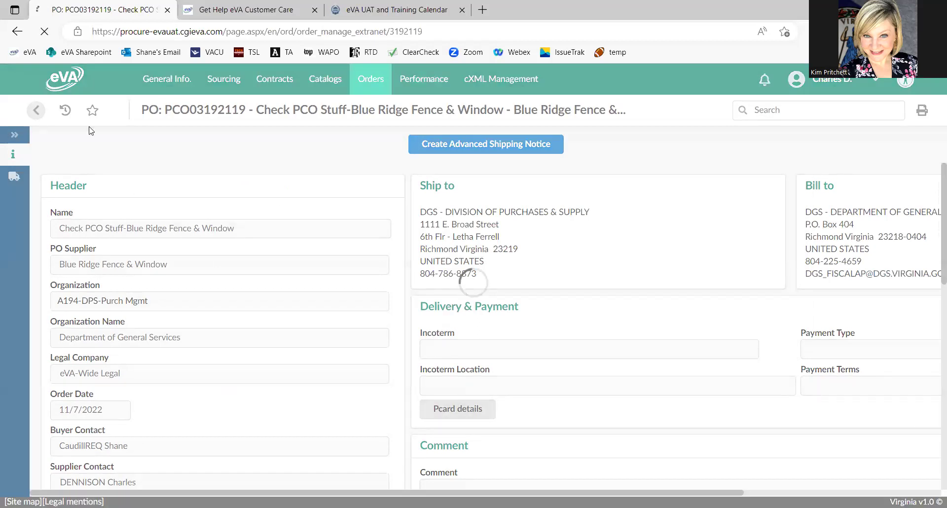